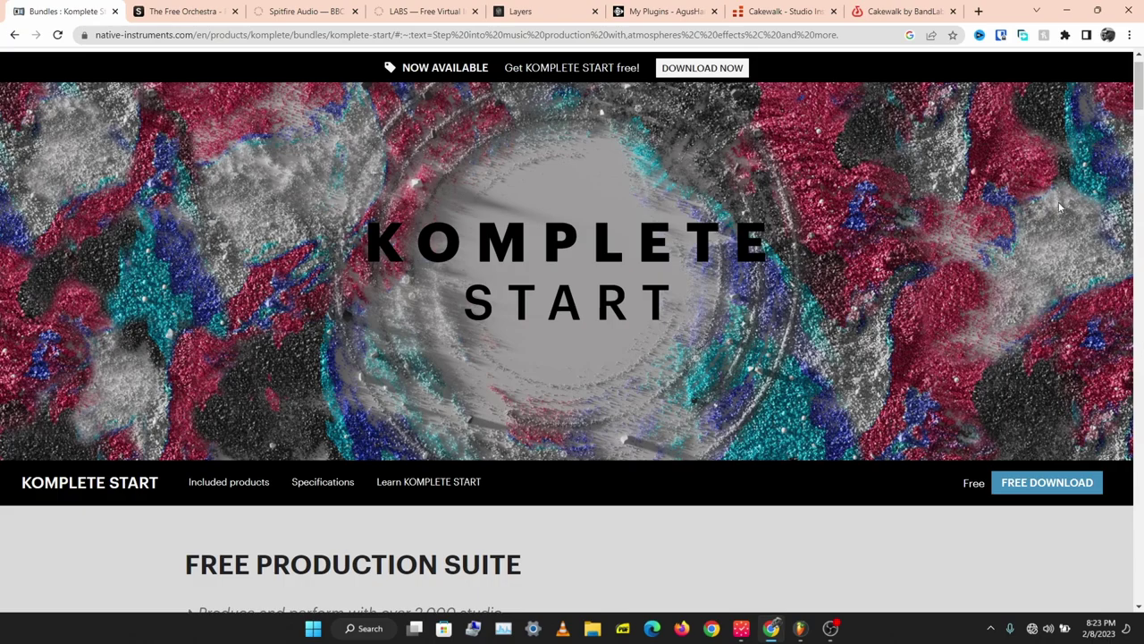
Step: Review the KOMPLETE START page down to its Sampled Instruments section, and switch to FL Studio
{"action": "scroll", "coordinate": [1139, 134], "scroll_direction": "down", "scroll_amount": 5}
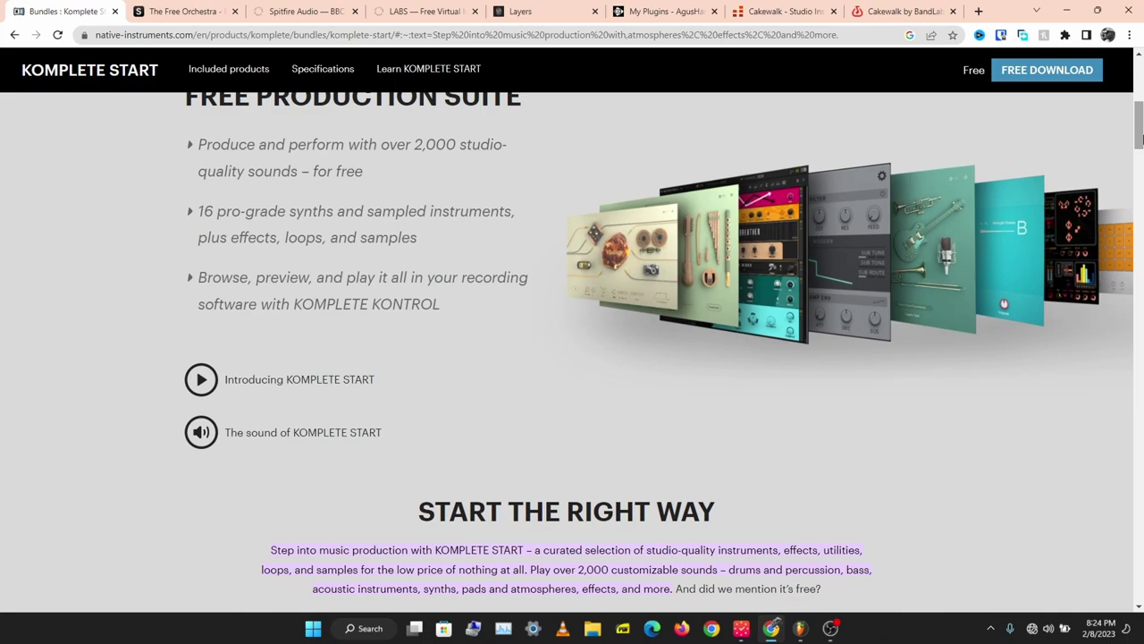
{"action": "left_click_drag", "start_coordinate": [1140, 139], "coordinate": [1140, 271]}
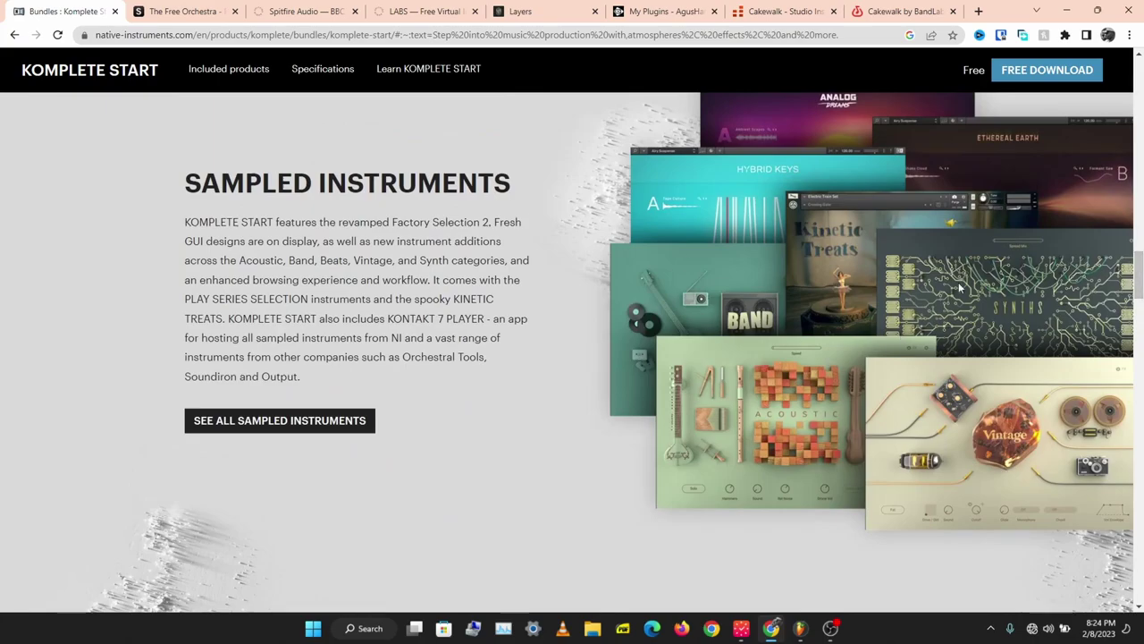
{"action": "left_click_drag", "start_coordinate": [1141, 291], "coordinate": [852, 479]}
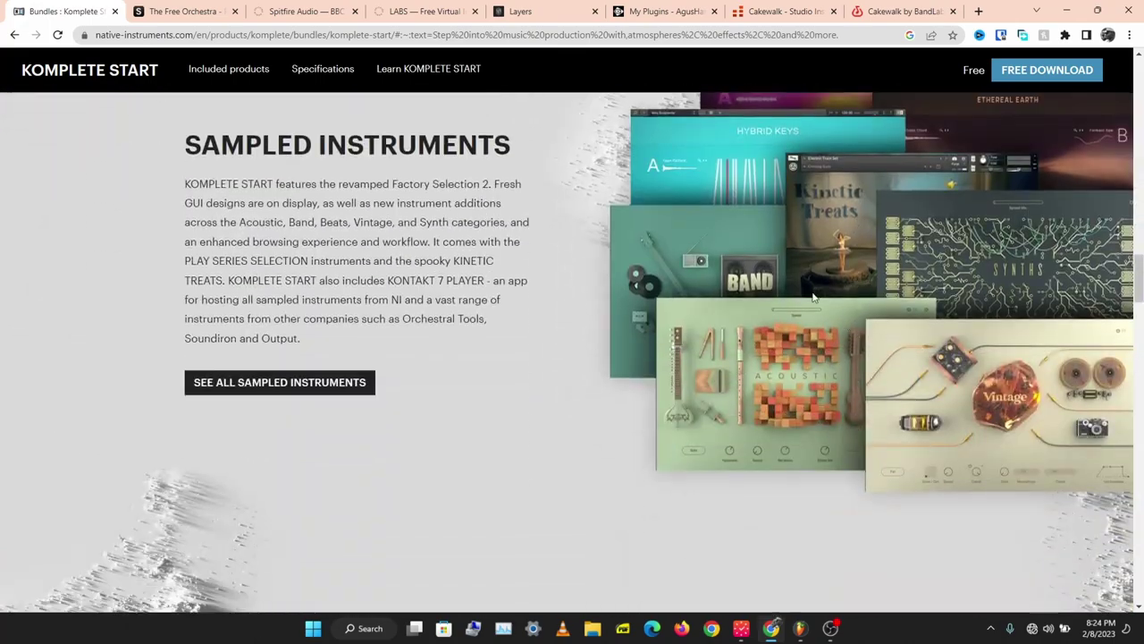
{"action": "left_click", "coordinate": [805, 635]}
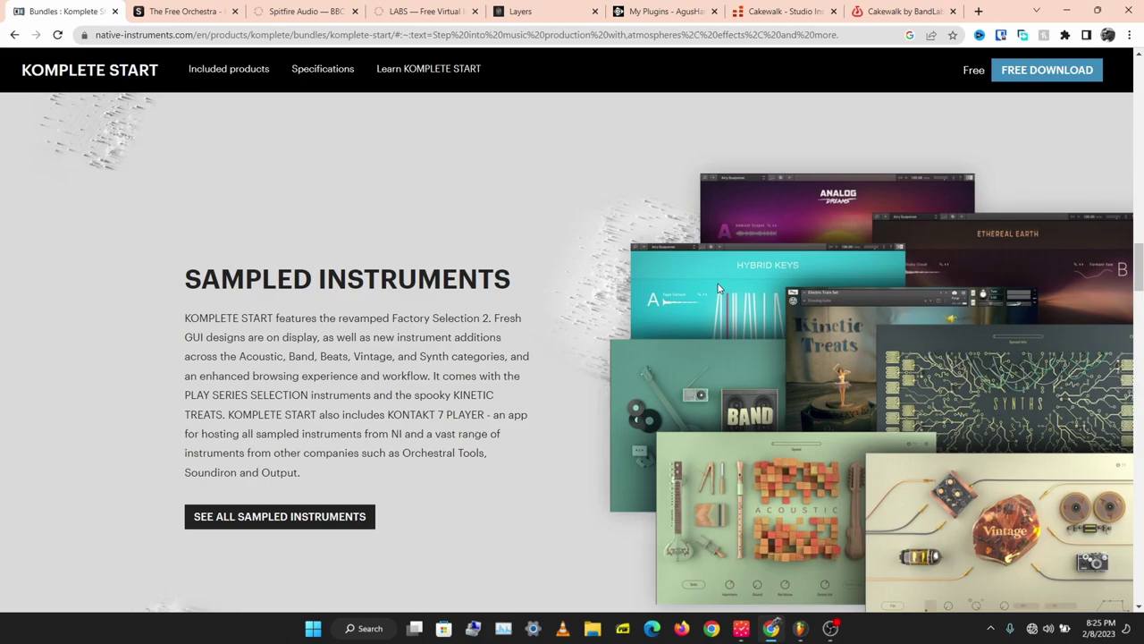
Step: Look through the rest of the KOMPLETE START page, from pro-grade effects and hardware support to the related bundles
{"action": "scroll", "coordinate": [717, 288], "scroll_direction": "down", "scroll_amount": 15}
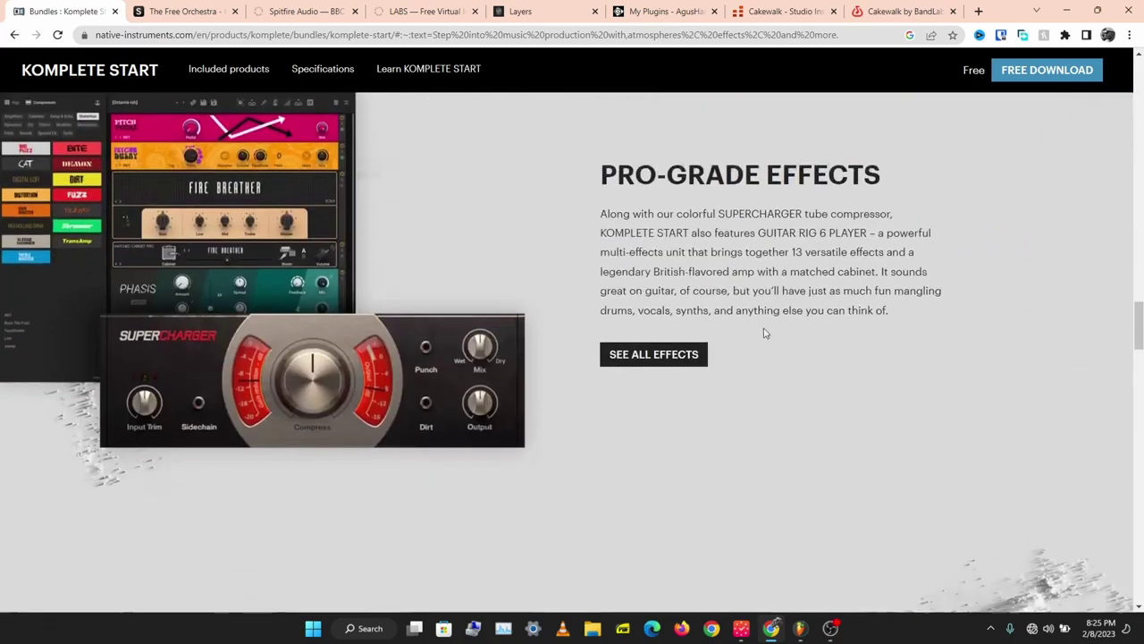
{"action": "scroll", "coordinate": [762, 324], "scroll_direction": "down", "scroll_amount": 15}
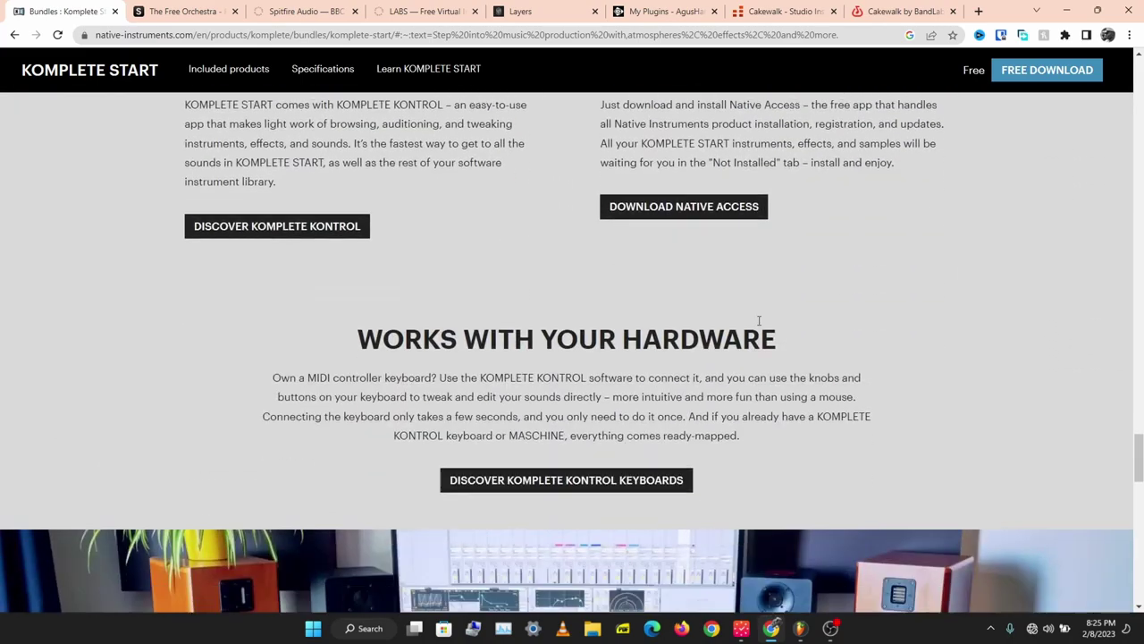
{"action": "scroll", "coordinate": [792, 324], "scroll_direction": "down", "scroll_amount": 2}
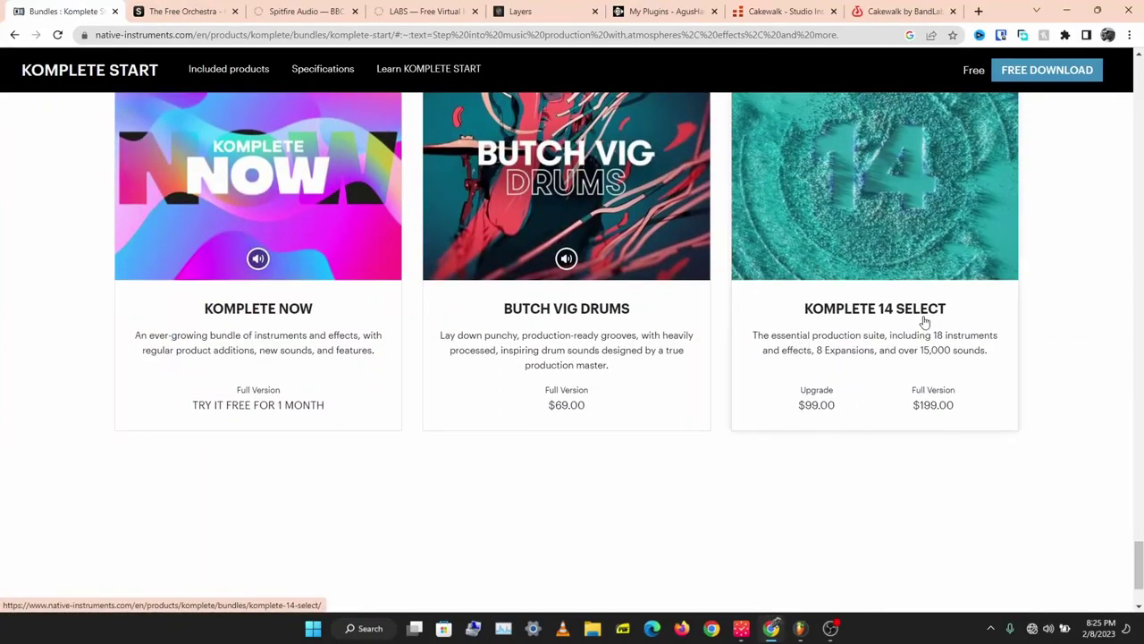
{"action": "scroll", "coordinate": [966, 339], "scroll_direction": "up", "scroll_amount": 1}
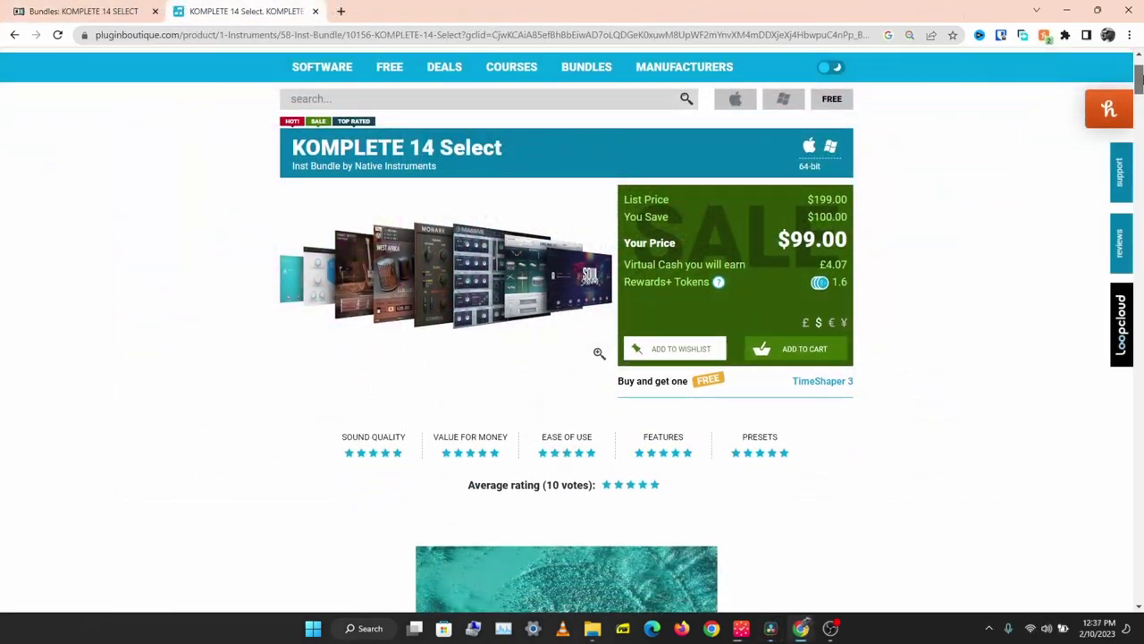
Step: Examine the price and details of KOMPLETE 14 Select on its Plugin Boutique product page
{"action": "scroll", "coordinate": [1140, 80], "scroll_direction": "down", "scroll_amount": 1}
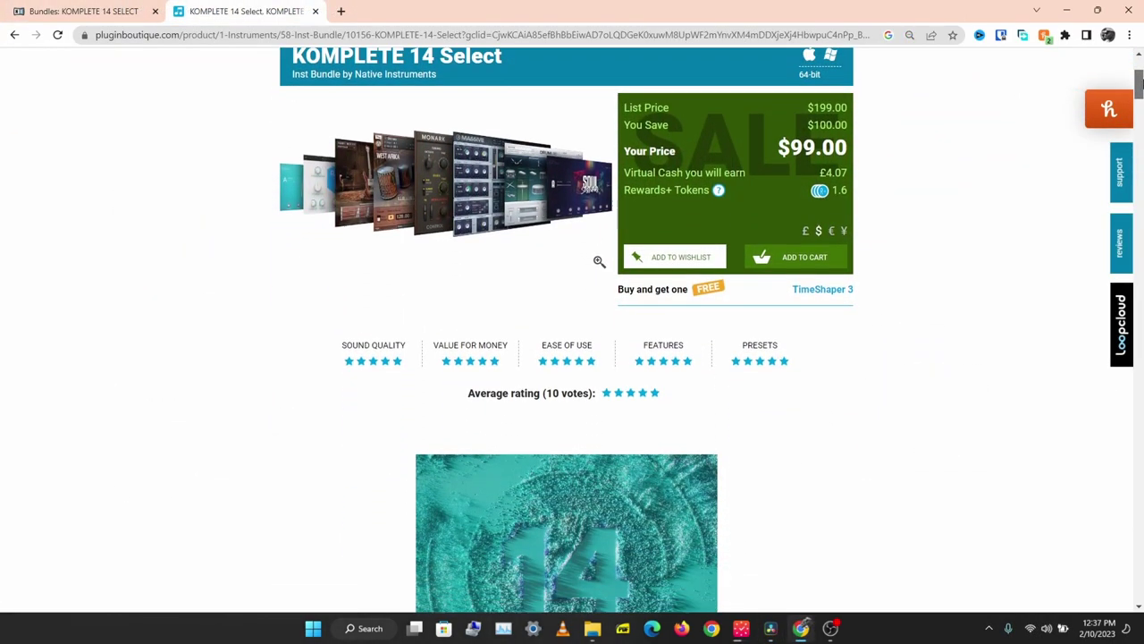
{"action": "left_click_drag", "start_coordinate": [1140, 80], "coordinate": [1139, 276]}
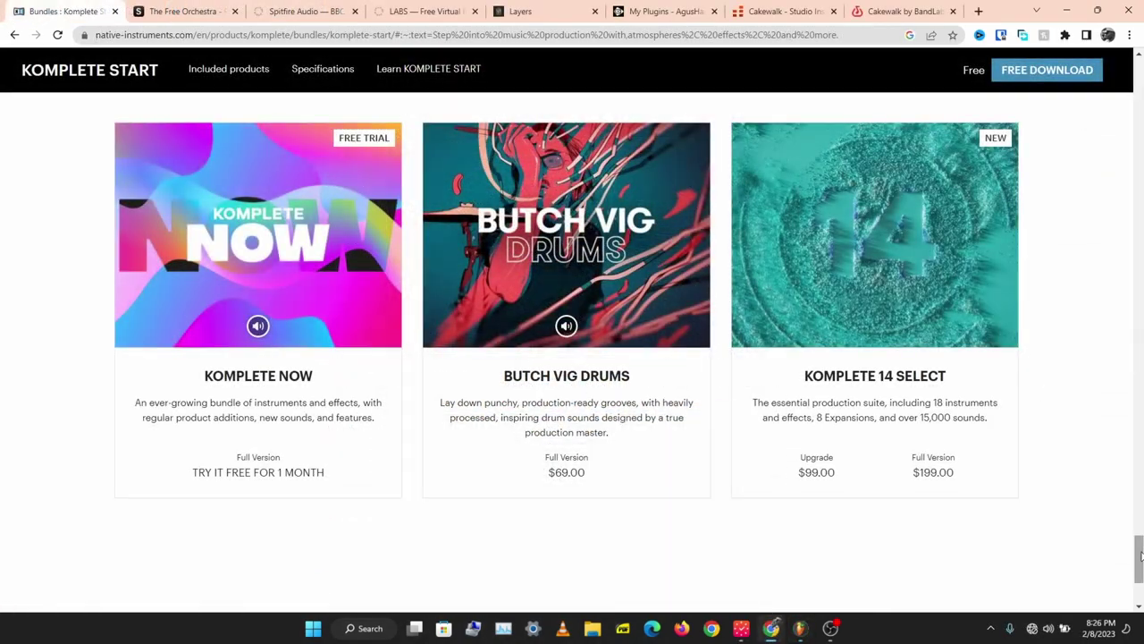
{"action": "left_click_drag", "start_coordinate": [1140, 556], "coordinate": [1140, 514]}
Step: View the ProjectSAM Free Orchestra page, and in FL Studio replace the open Komplete Start plugin window with the Project SAM one
{"action": "left_click", "coordinate": [201, 12]}
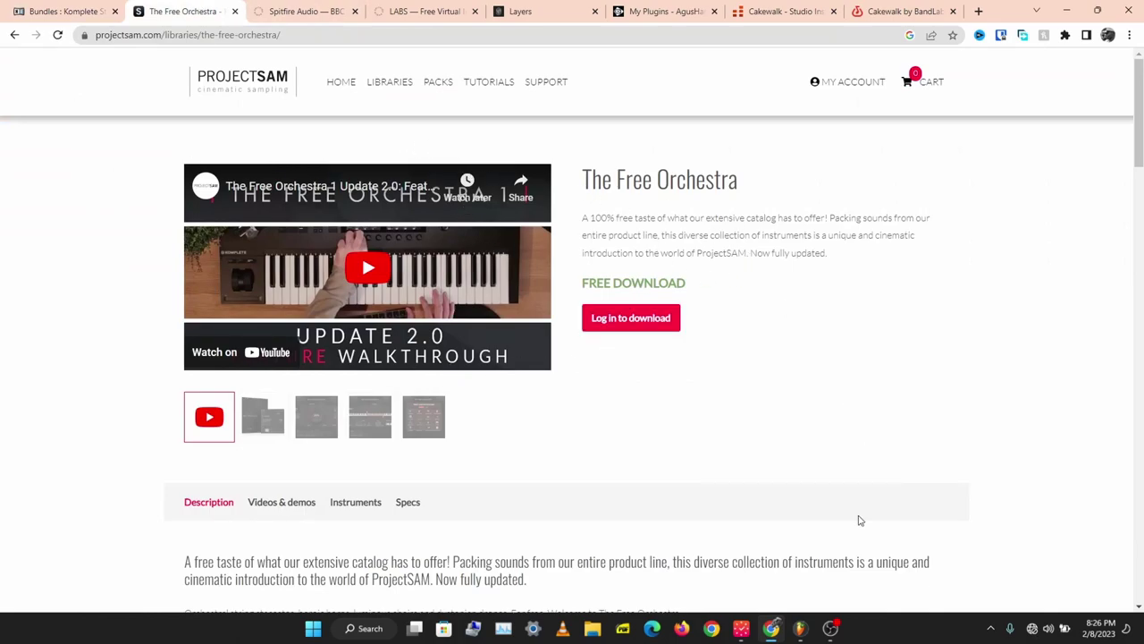
{"action": "left_click", "coordinate": [800, 629]}
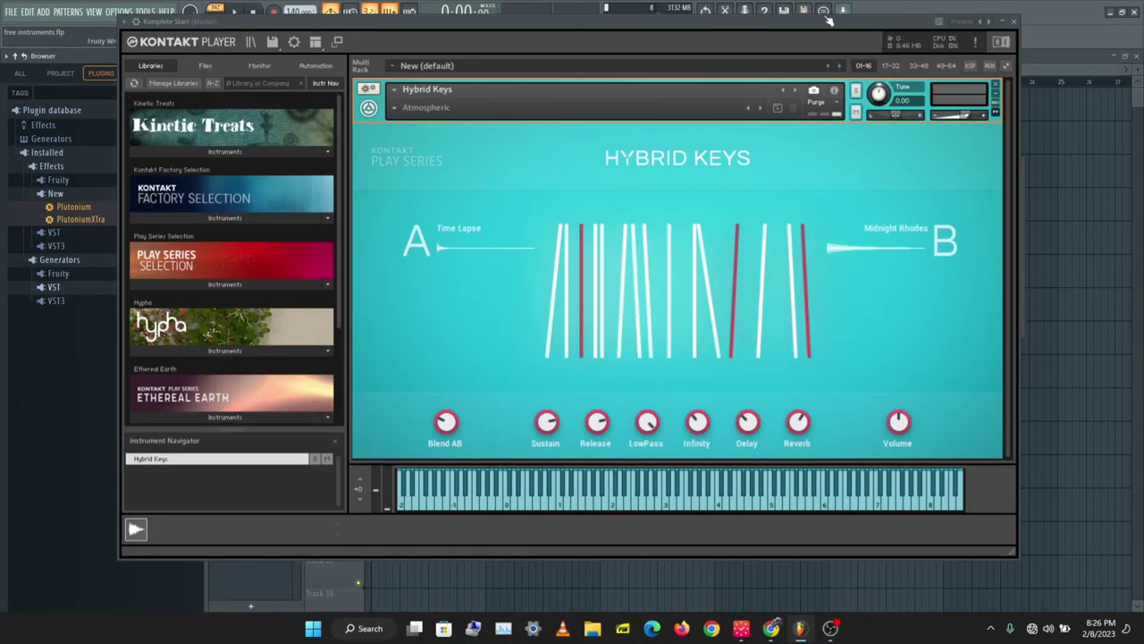
{"action": "left_click", "coordinate": [1013, 21]}
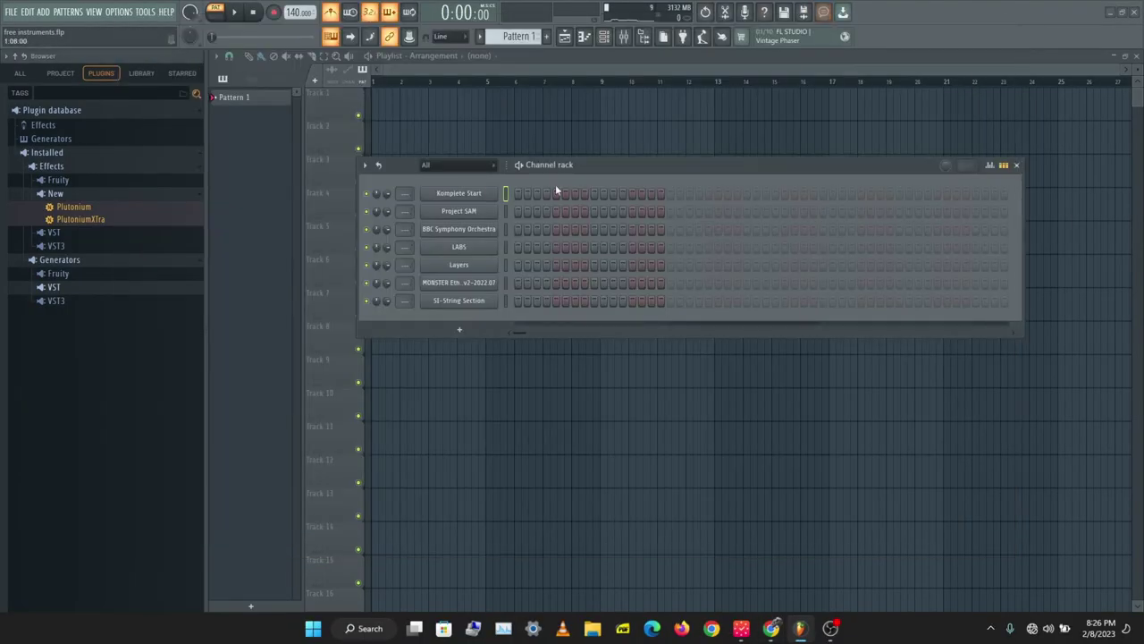
{"action": "left_click", "coordinate": [487, 226]}
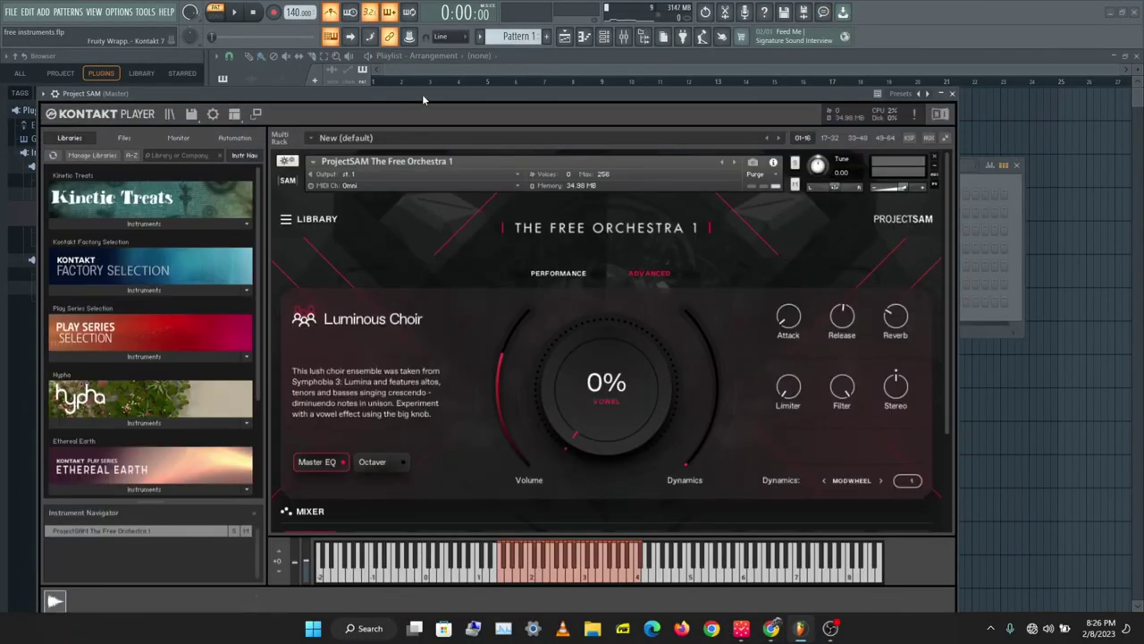
Step: Move the Project SAM window higher and set the Luminous Choir's Vowel amount to 55%
{"action": "left_click_drag", "start_coordinate": [422, 94], "coordinate": [437, 64]}
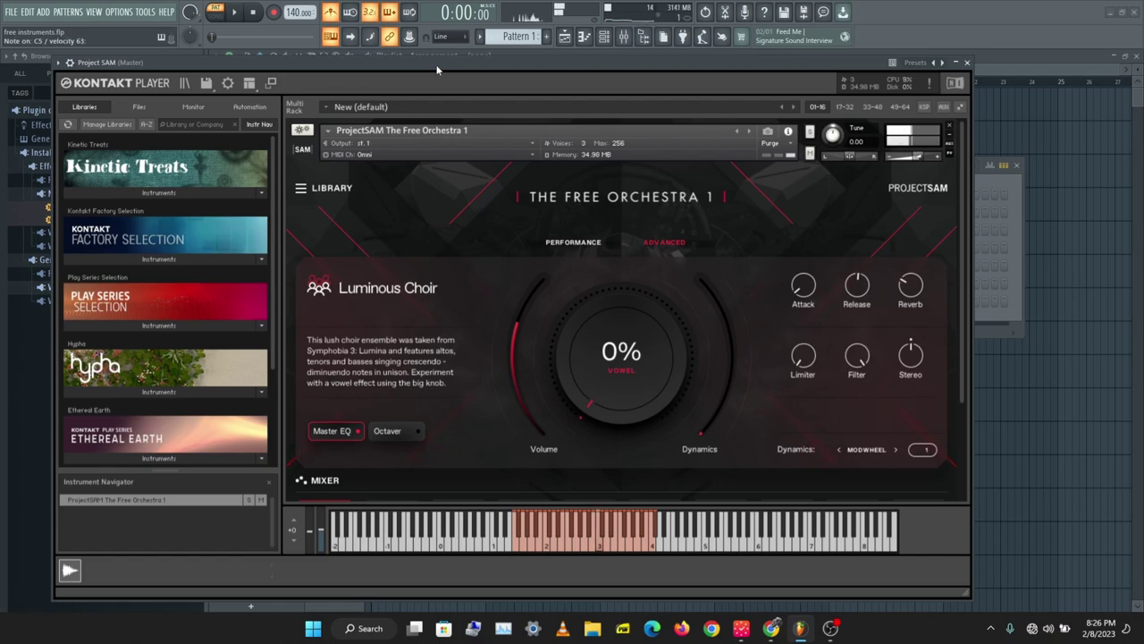
{"action": "left_click_drag", "start_coordinate": [586, 344], "coordinate": [596, 224]}
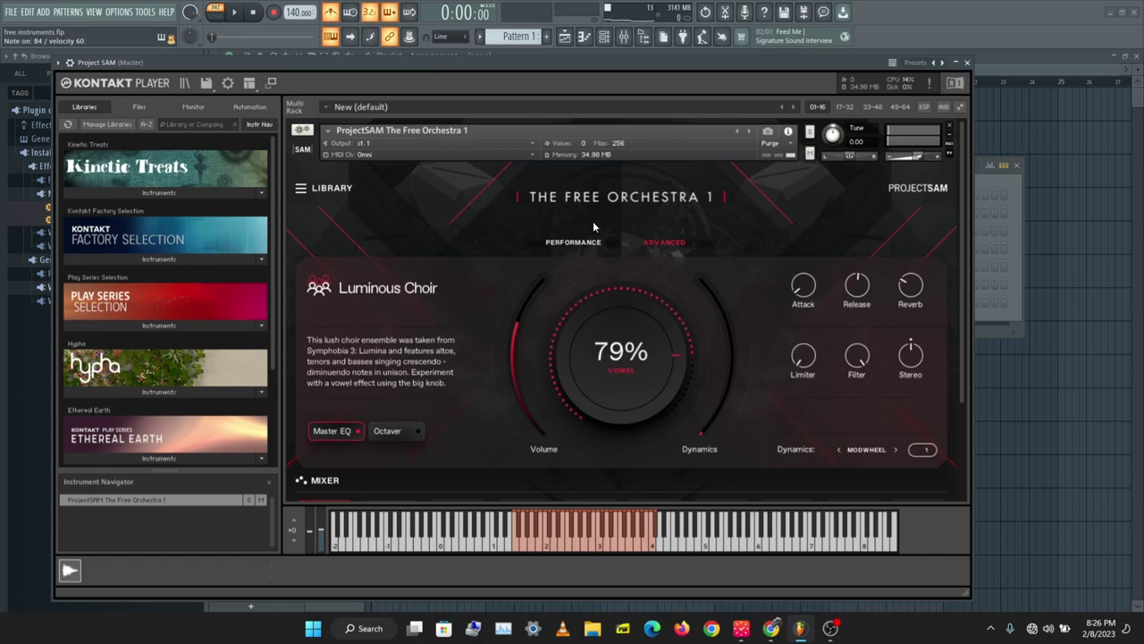
{"action": "left_click_drag", "start_coordinate": [594, 306], "coordinate": [587, 349]}
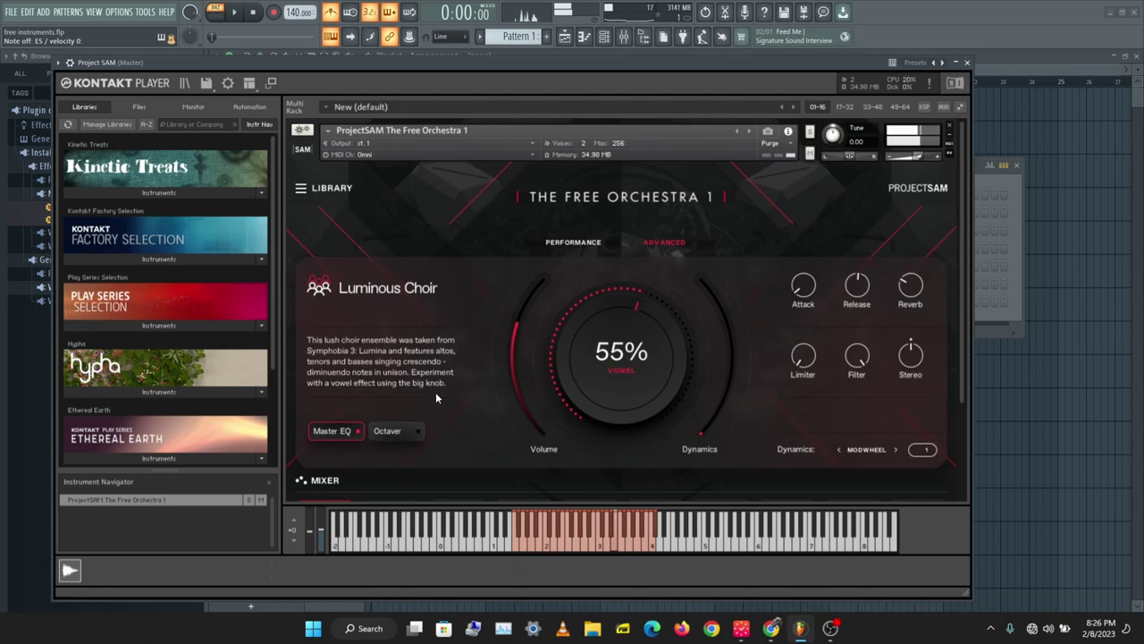
Step: Remove the Choir from The Free Orchestra's mixer and load Short Strings as the first instrument
{"action": "scroll", "coordinate": [436, 392], "scroll_direction": "down", "scroll_amount": 1}
{"action": "scroll", "coordinate": [411, 414], "scroll_direction": "down", "scroll_amount": 1}
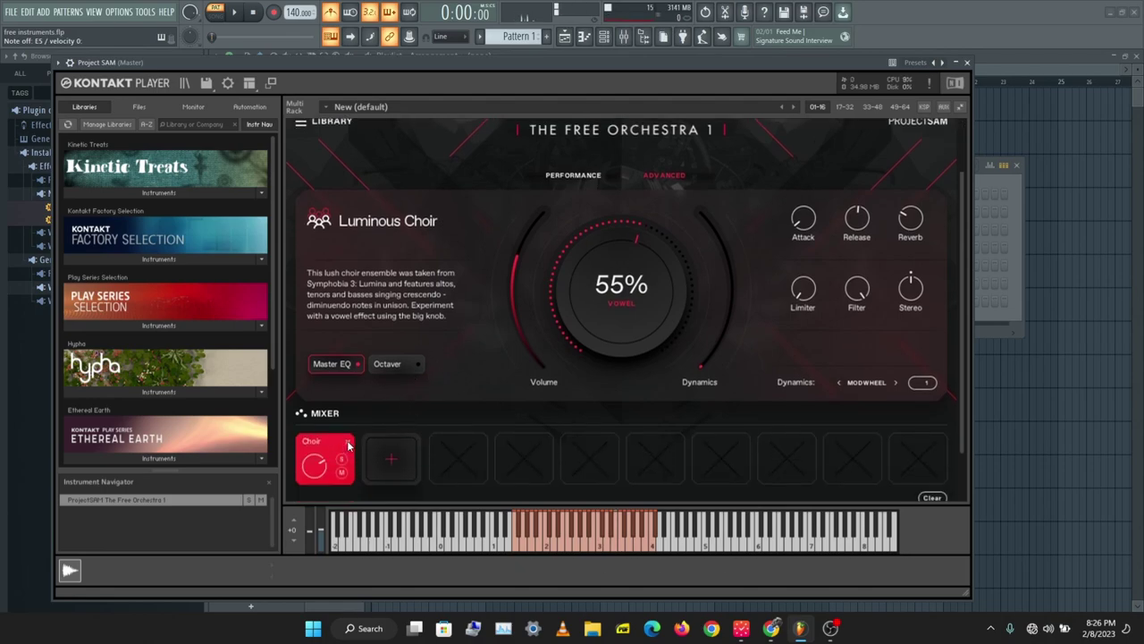
{"action": "left_click", "coordinate": [347, 442]}
{"action": "left_click", "coordinate": [623, 304]}
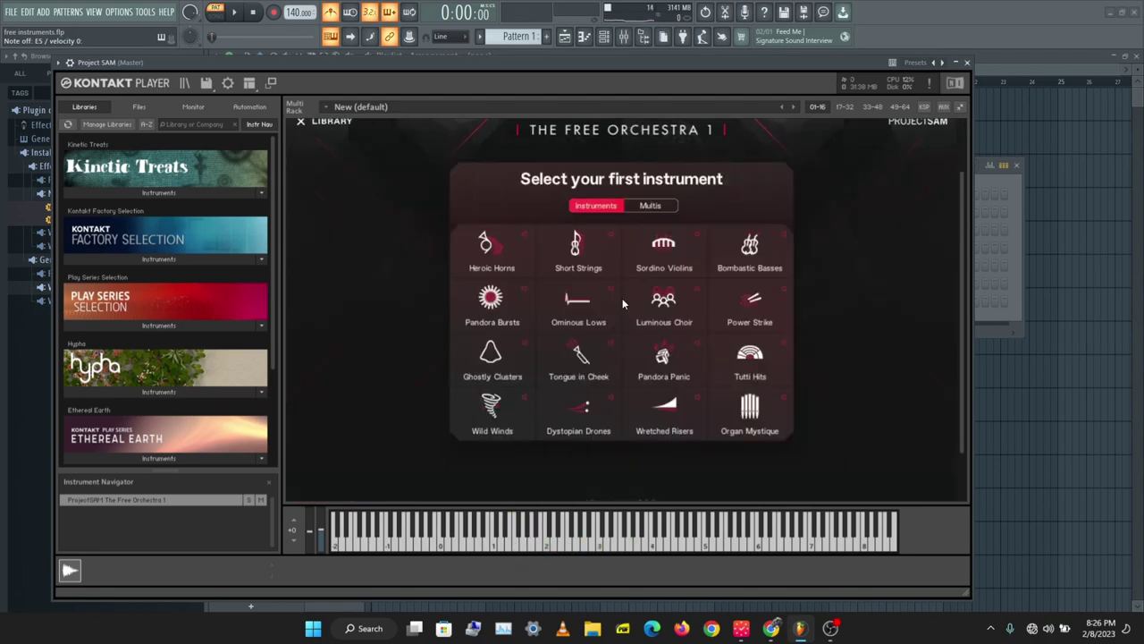
{"action": "left_click", "coordinate": [574, 261]}
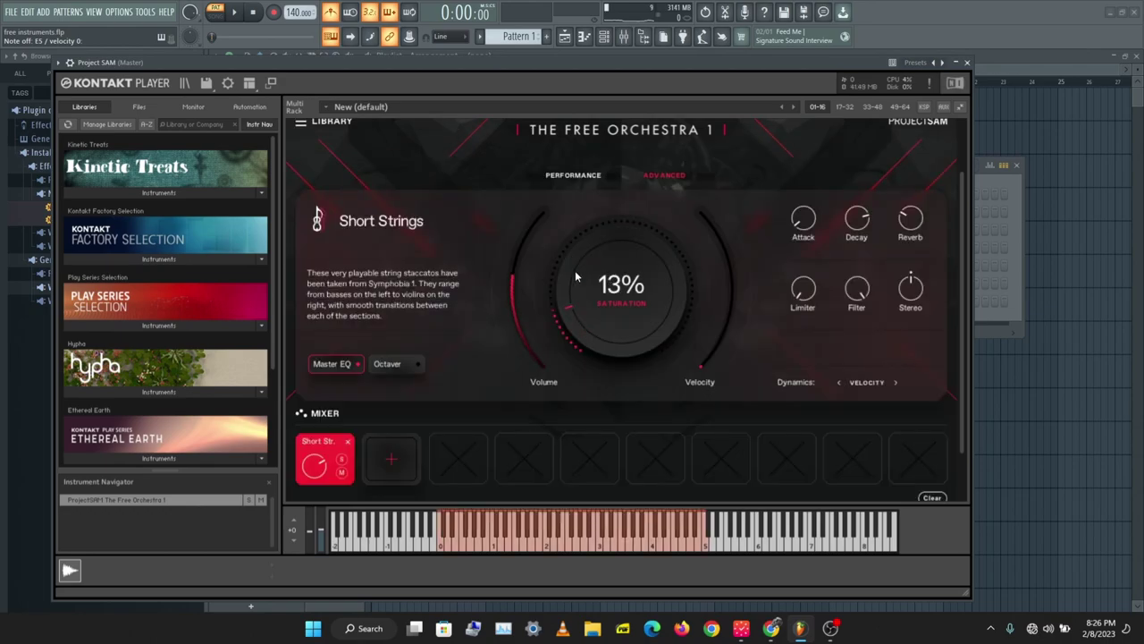
Step: Set the Short Strings' Saturation to 69% and open the instrument selection for the second mixer slot
{"action": "left_click_drag", "start_coordinate": [575, 270], "coordinate": [585, 347]}
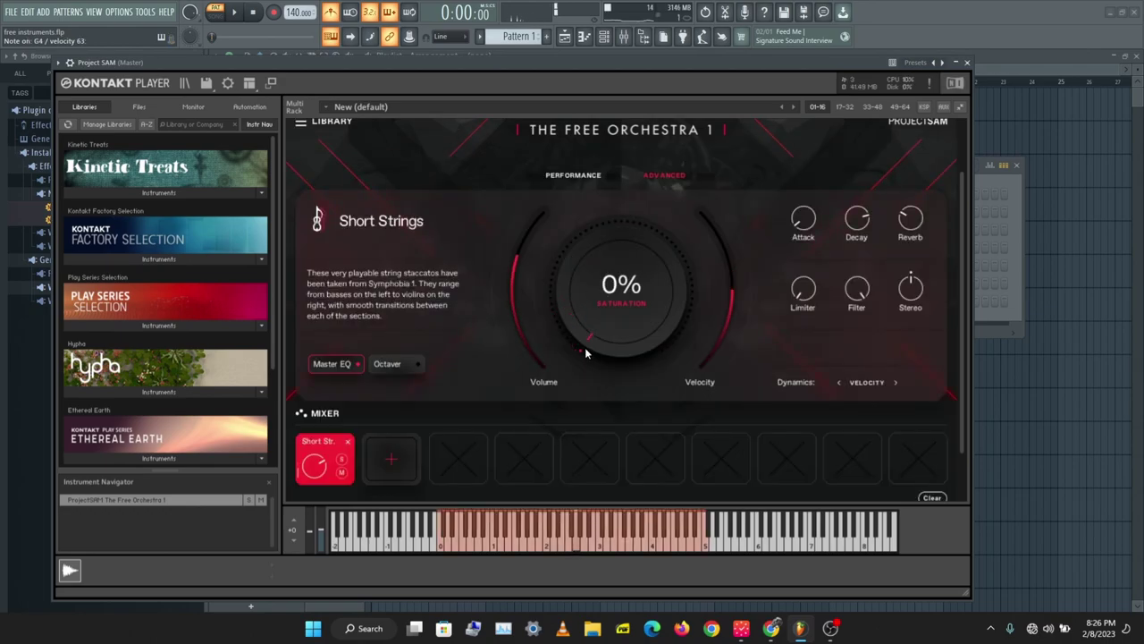
{"action": "left_click_drag", "start_coordinate": [608, 304], "coordinate": [602, 193]}
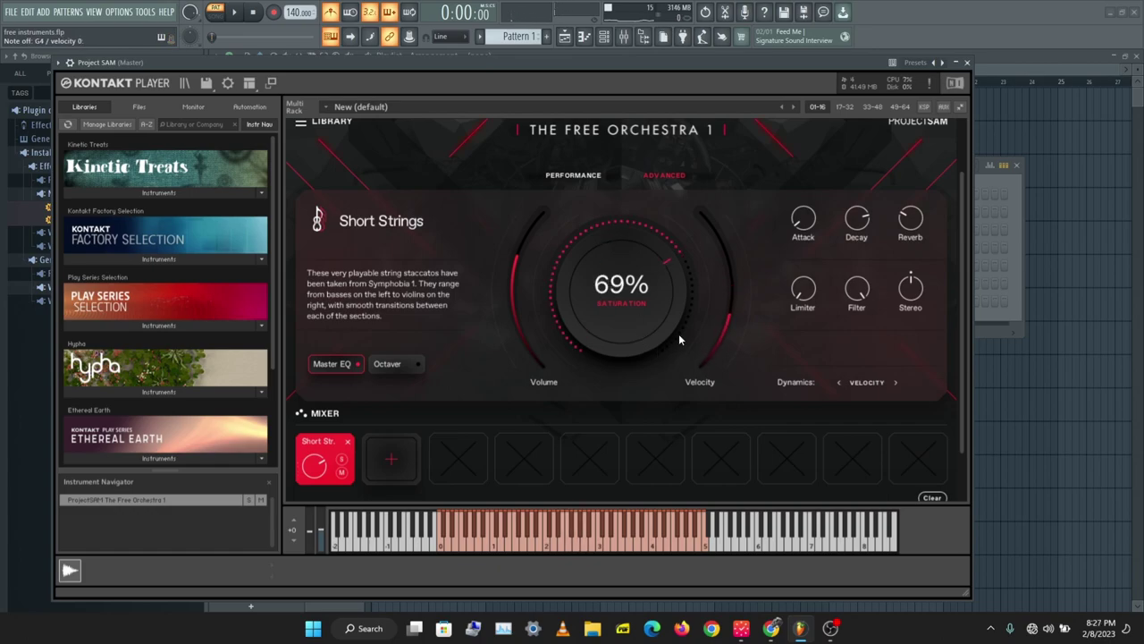
{"action": "left_click", "coordinate": [396, 463]}
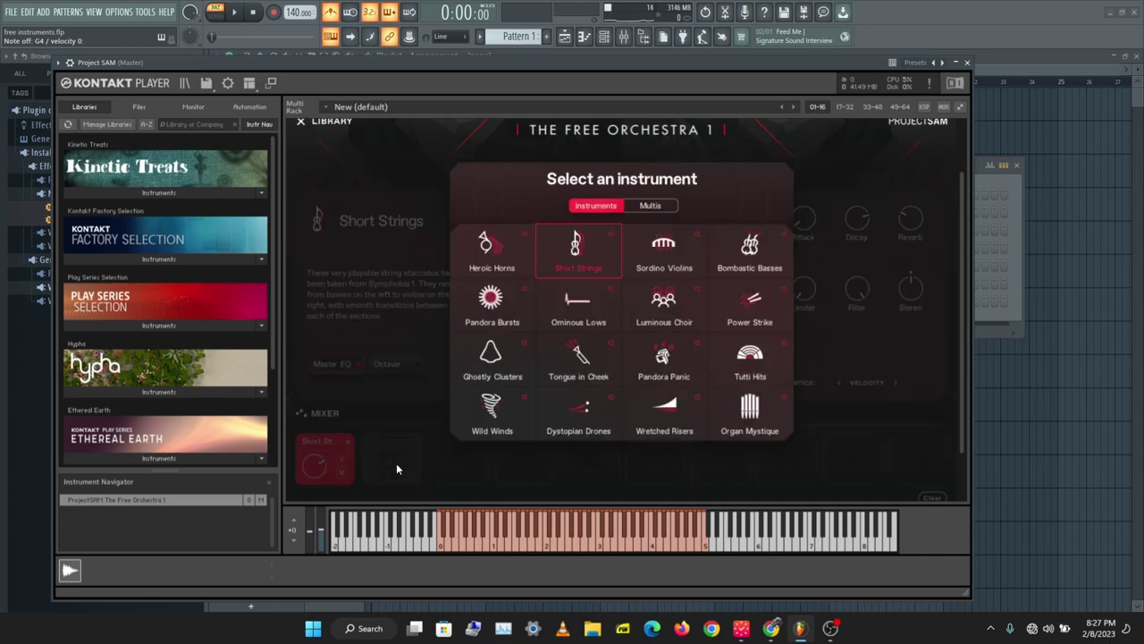
Step: Switch to Chrome and read the introduction of Spitfire Audio's BBC Symphony Orchestra Discover page
{"action": "left_click", "coordinate": [771, 629]}
{"action": "left_click", "coordinate": [263, 12]}
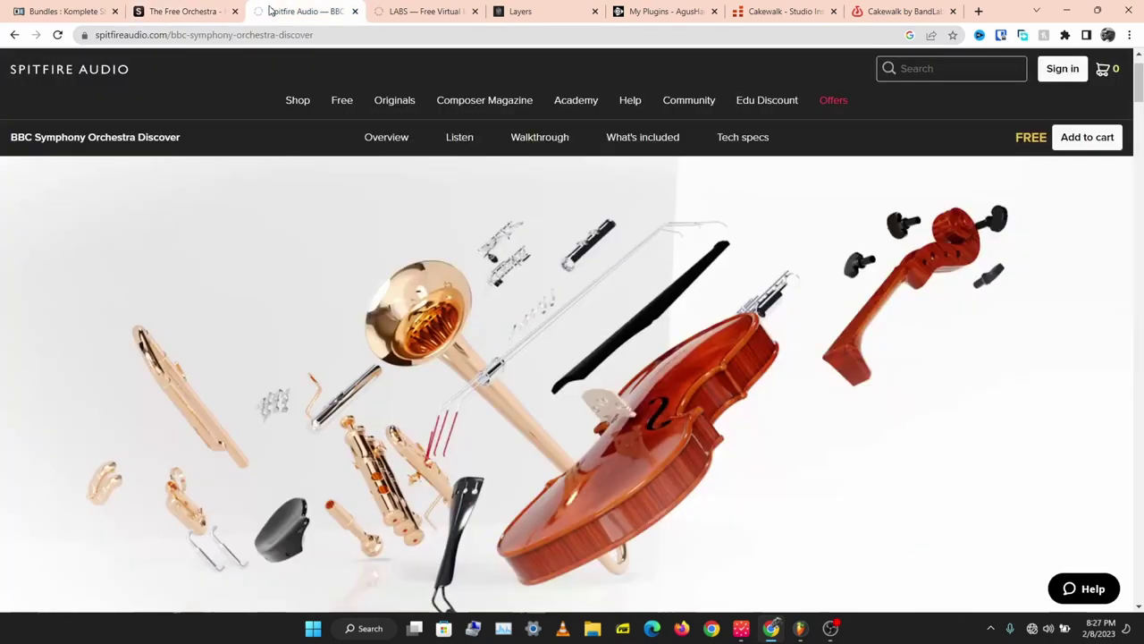
{"action": "scroll", "coordinate": [540, 224], "scroll_direction": "down", "scroll_amount": 5}
{"action": "scroll", "coordinate": [540, 223], "scroll_direction": "down", "scroll_amount": 1}
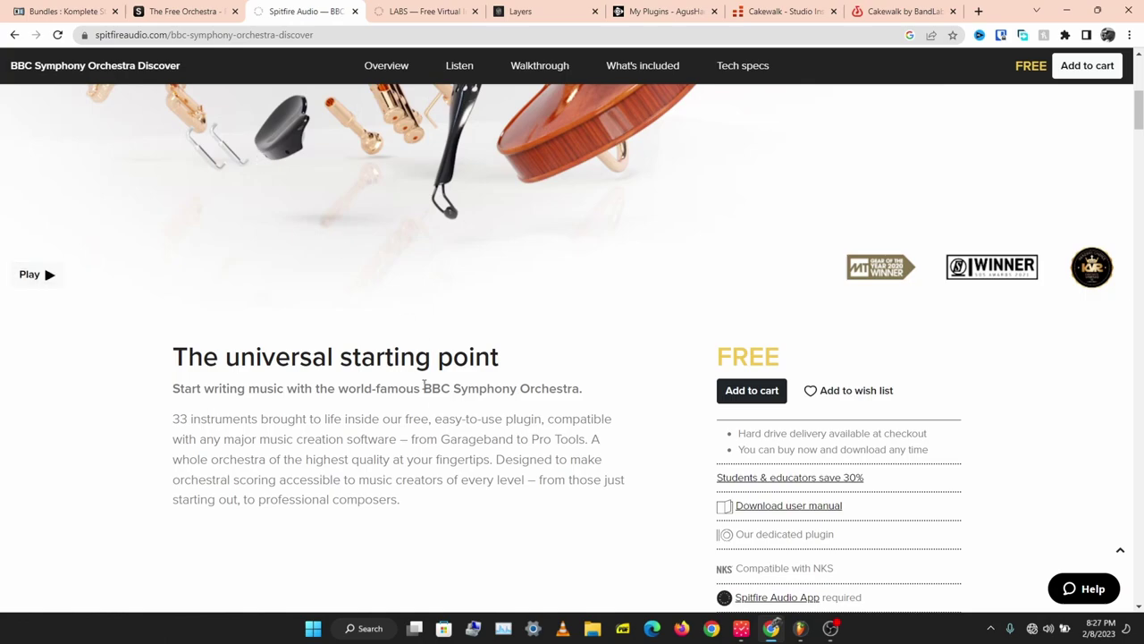
Step: Return to FL Studio, close the Project SAM window and open the BBC Symphony Orchestra plugin, placed near the screen's upper edge
{"action": "left_click", "coordinate": [800, 629]}
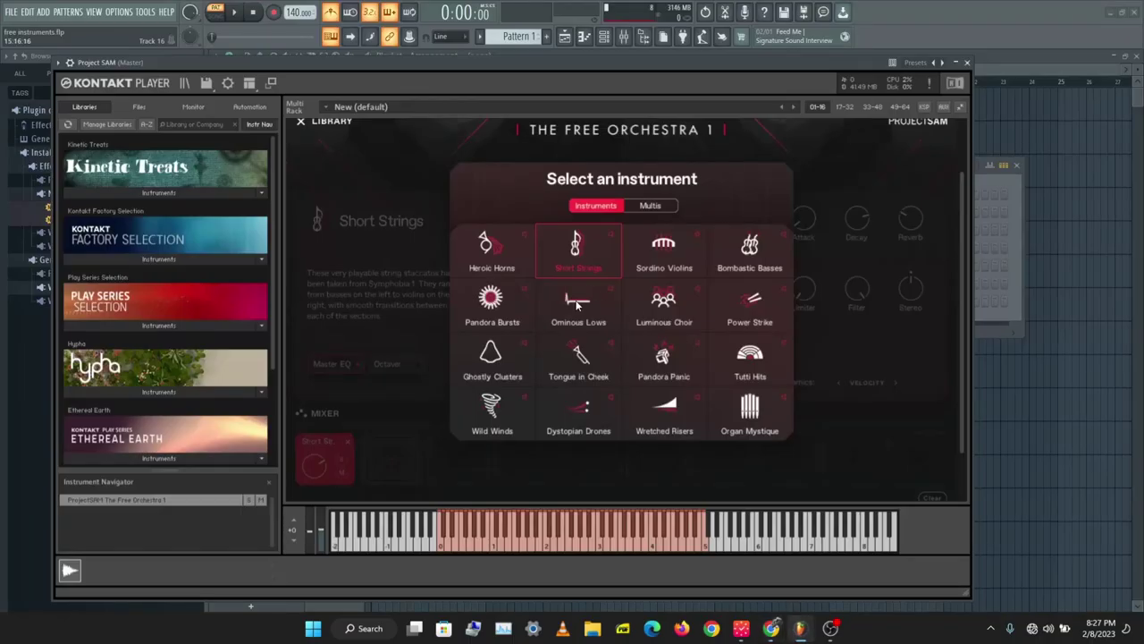
{"action": "left_click", "coordinate": [968, 63]}
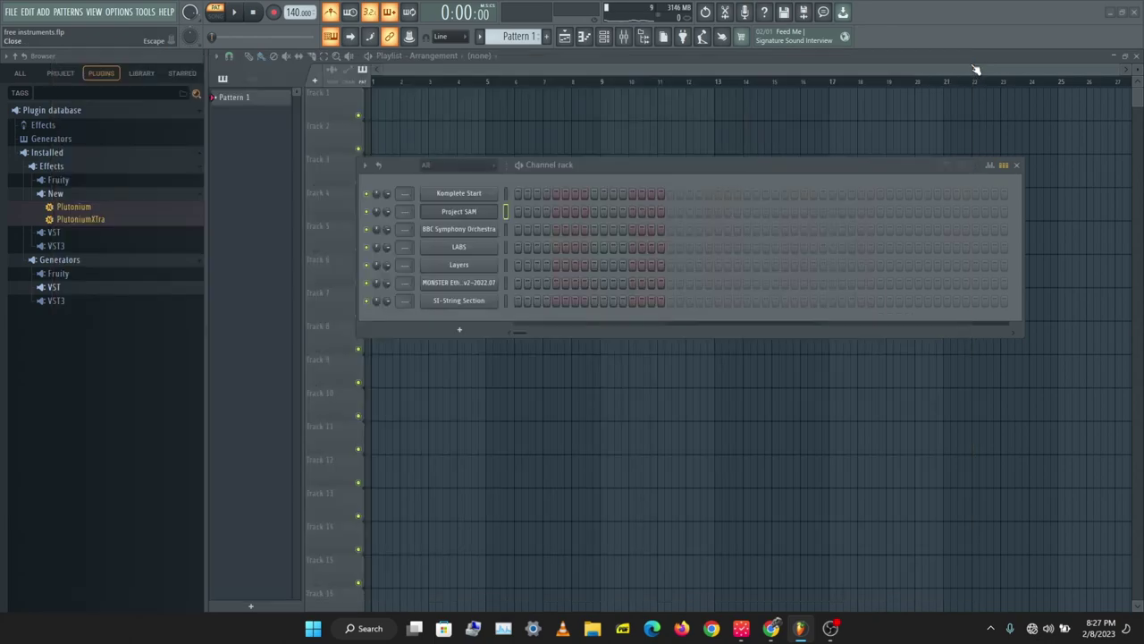
{"action": "left_click", "coordinate": [490, 234]}
{"action": "left_click_drag", "start_coordinate": [582, 33], "coordinate": [589, 11]}
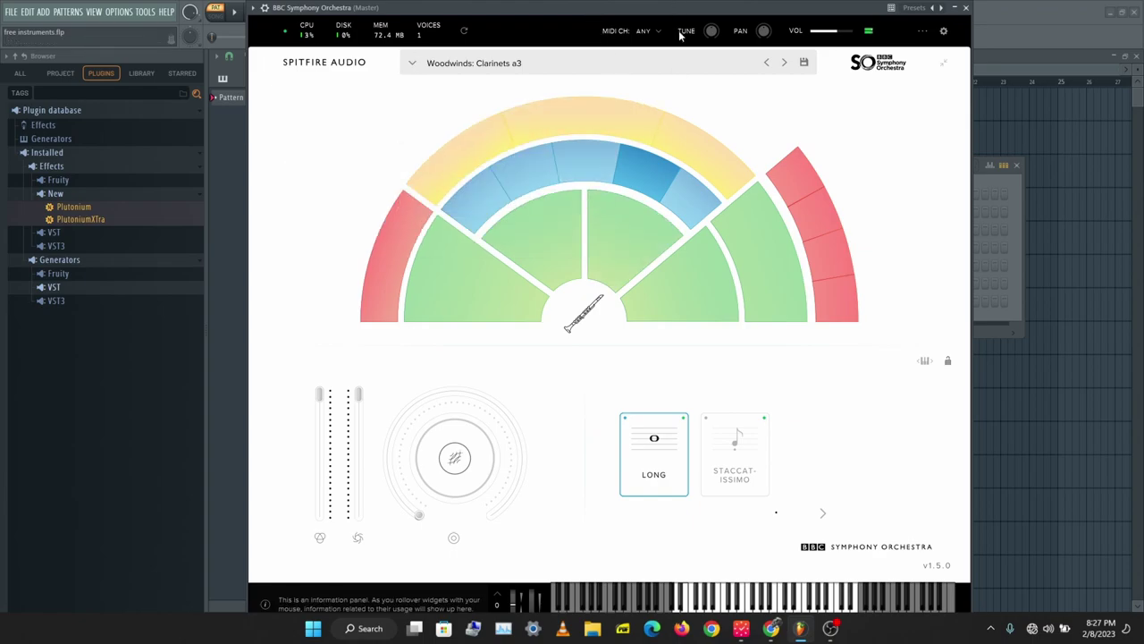
Step: Play a few notes to audition the Woodwinds: Clarinets a3 preset
{"action": "key", "text": "v"}
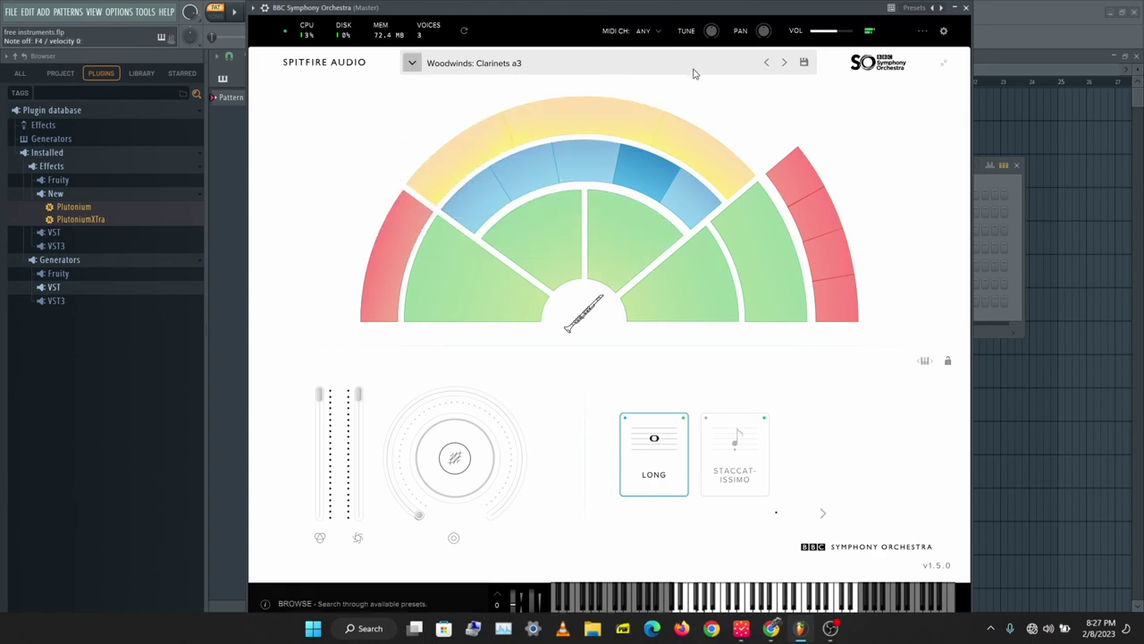
{"action": "key", "text": "v"}
{"action": "key", "text": "v"}
Step: Load the Strings: Violins 2 preset from the orchestra diagram and play several notes with it
{"action": "left_click", "coordinate": [564, 239]}
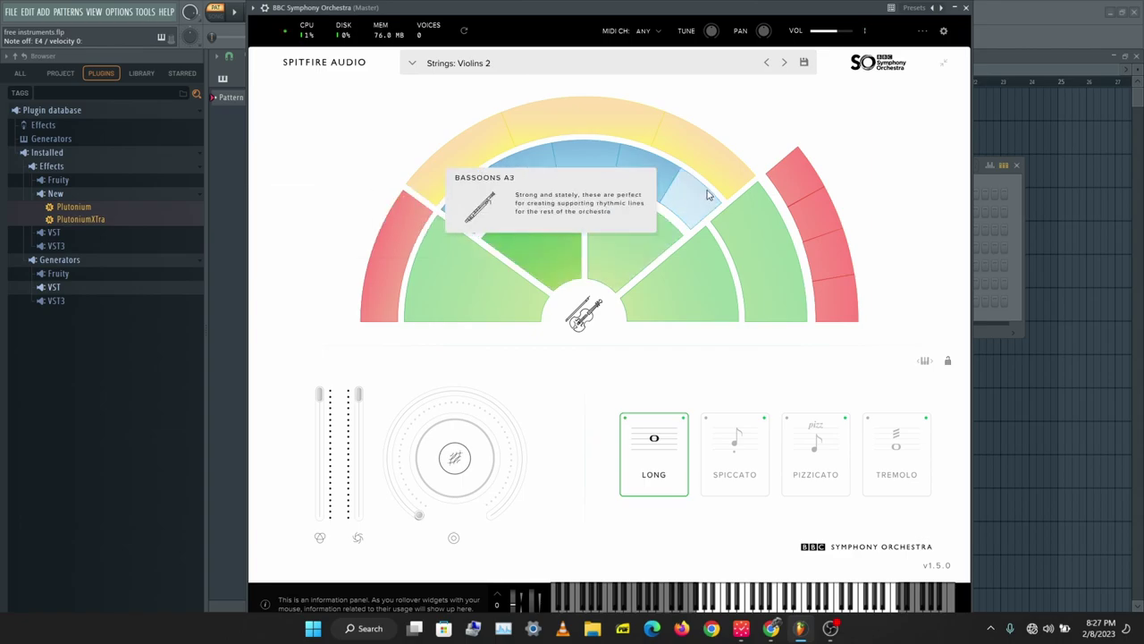
{"action": "key", "text": "q"}
{"action": "key", "text": "t"}
{"action": "key", "text": "q"}
{"action": "key", "text": "w"}
Step: Raise the large round dial to about halfway, and try Spiccato before selecting Pizzicato as the Violins 2 technique
{"action": "left_click_drag", "start_coordinate": [408, 422], "coordinate": [465, 370]}
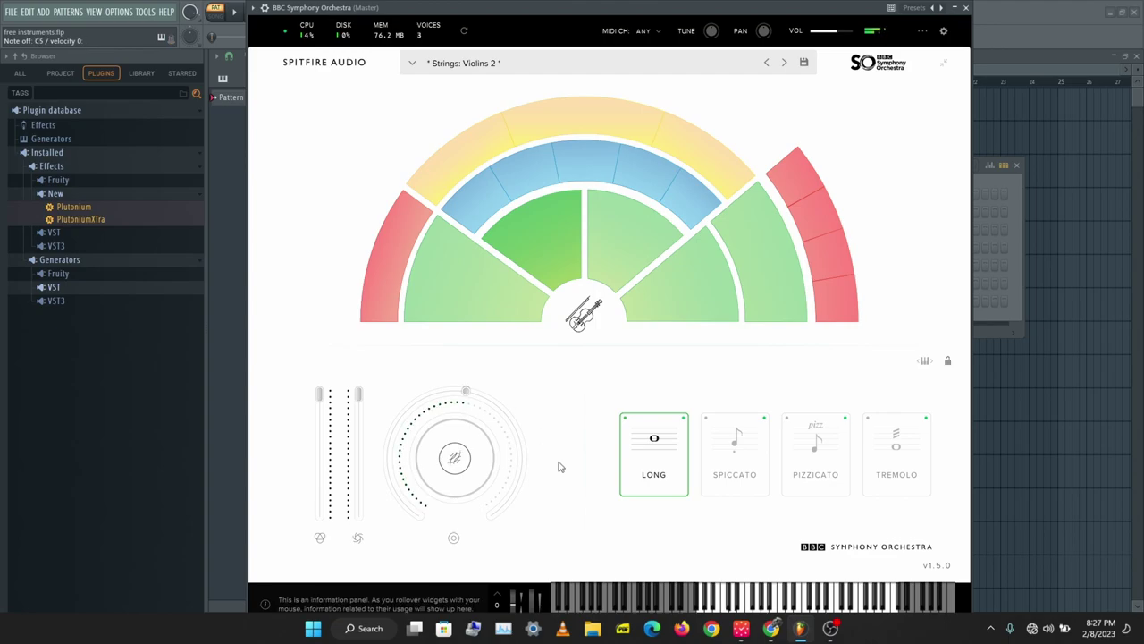
{"action": "left_click", "coordinate": [729, 454]}
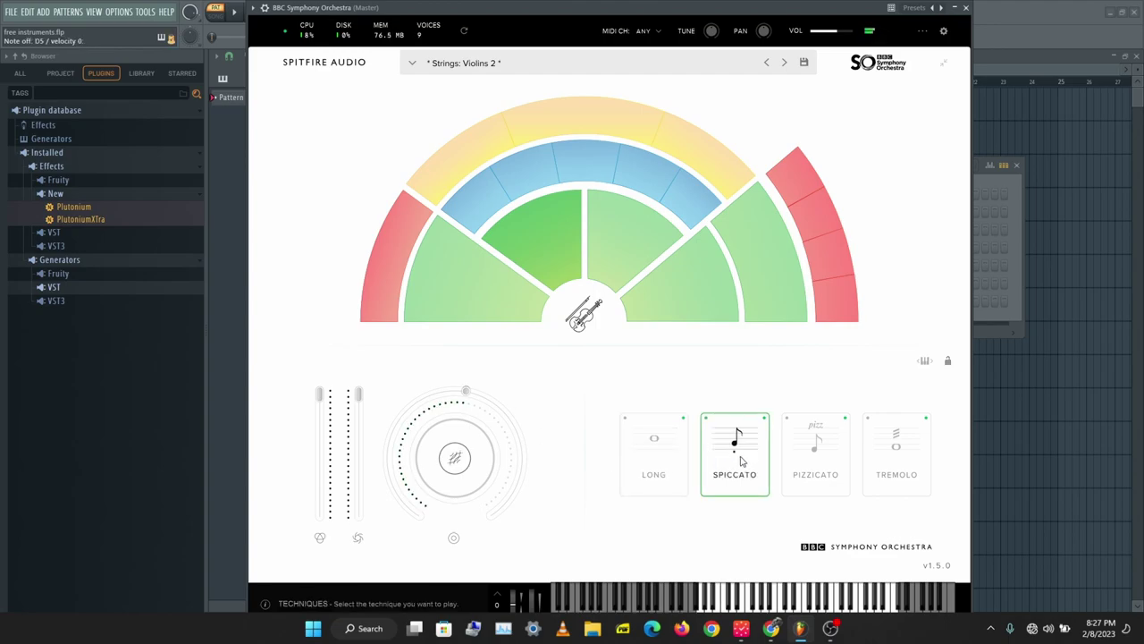
{"action": "left_click", "coordinate": [814, 447]}
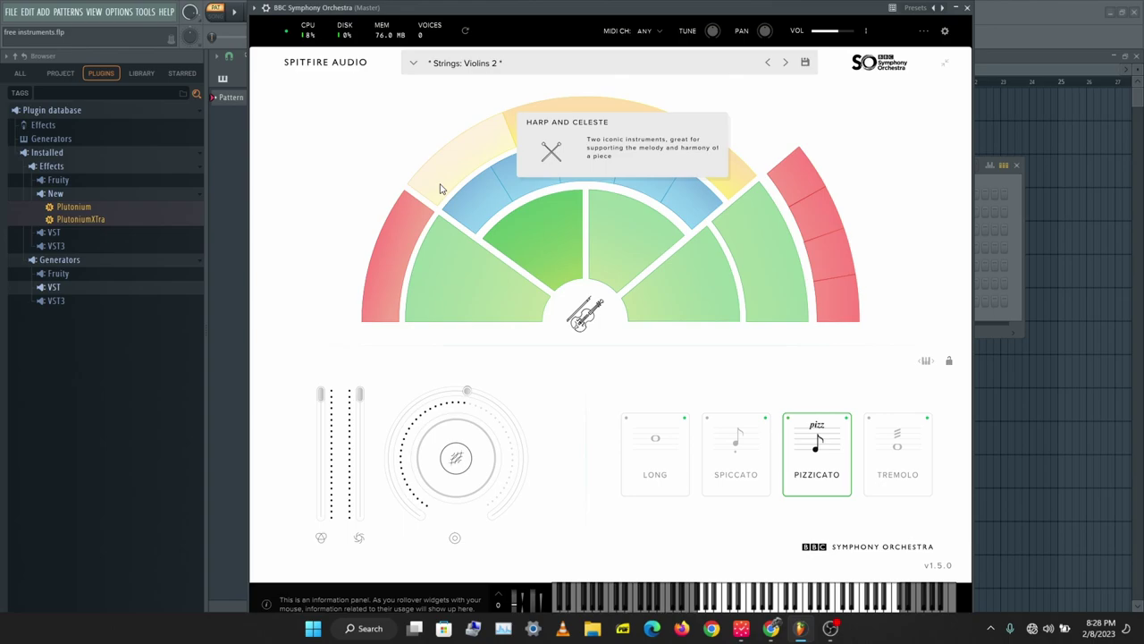
Step: Switch to Chrome and view Spitfire Audio's LABS page of free instruments
{"action": "left_click", "coordinate": [770, 628]}
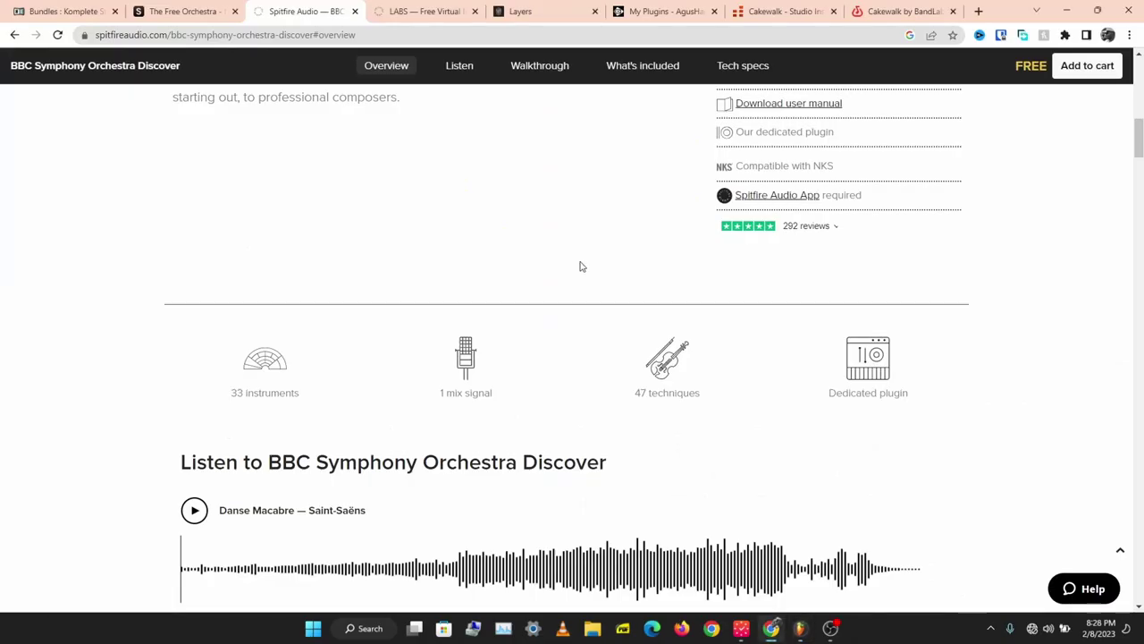
{"action": "left_click", "coordinate": [425, 10]}
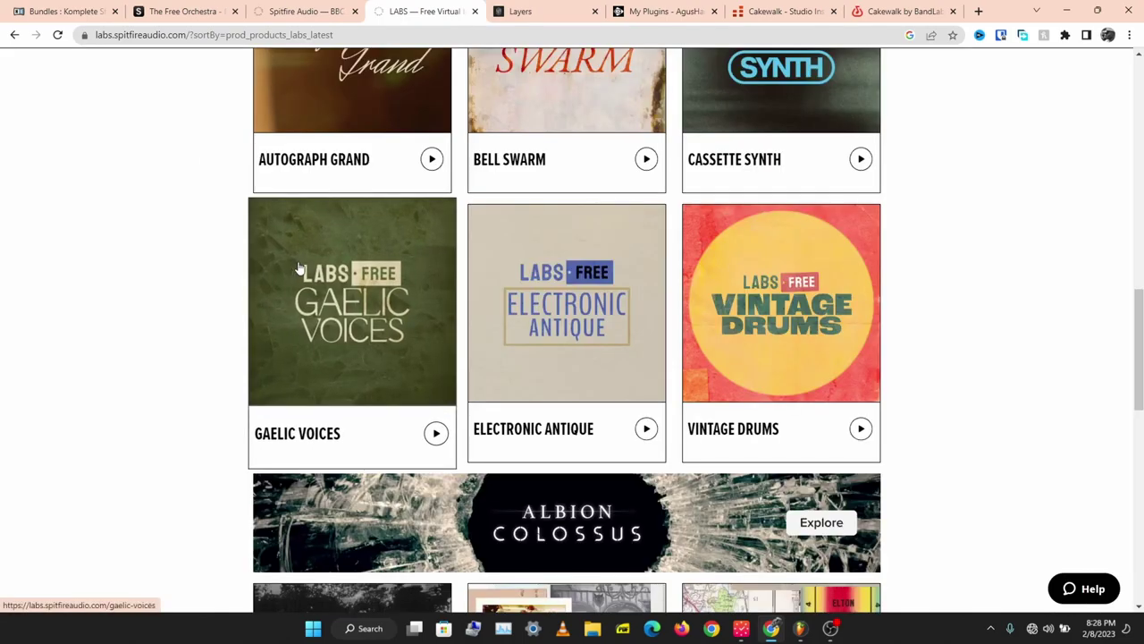
Step: Examine the free instruments and category filters on Spitfire Audio's LABS page
{"action": "scroll", "coordinate": [299, 268], "scroll_direction": "up", "scroll_amount": 3}
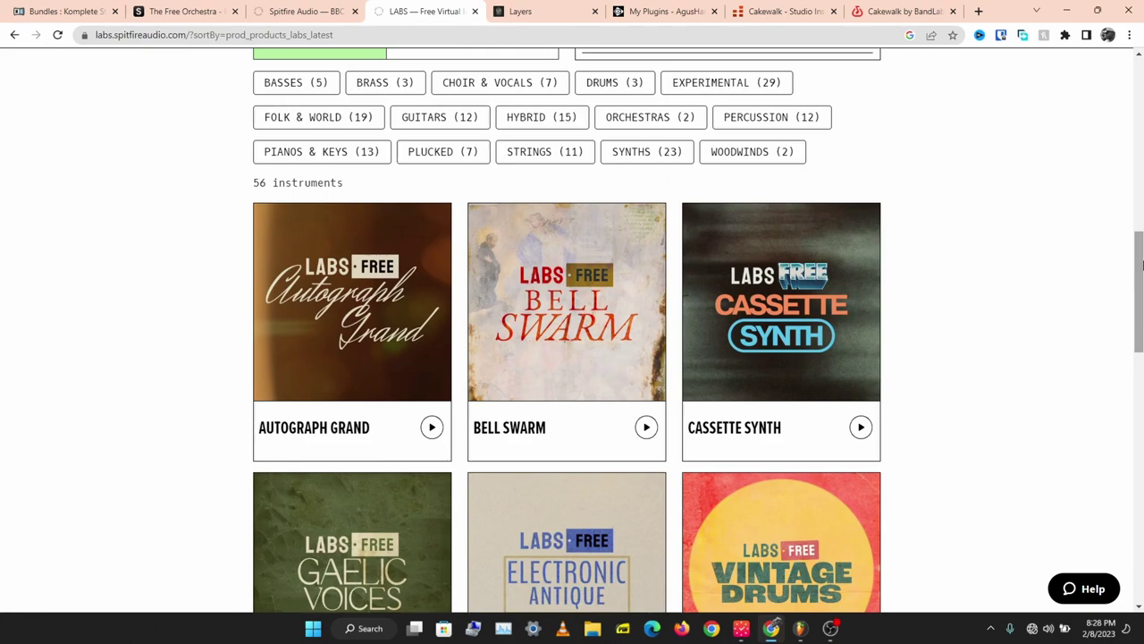
{"action": "scroll", "coordinate": [897, 367], "scroll_direction": "down", "scroll_amount": 5}
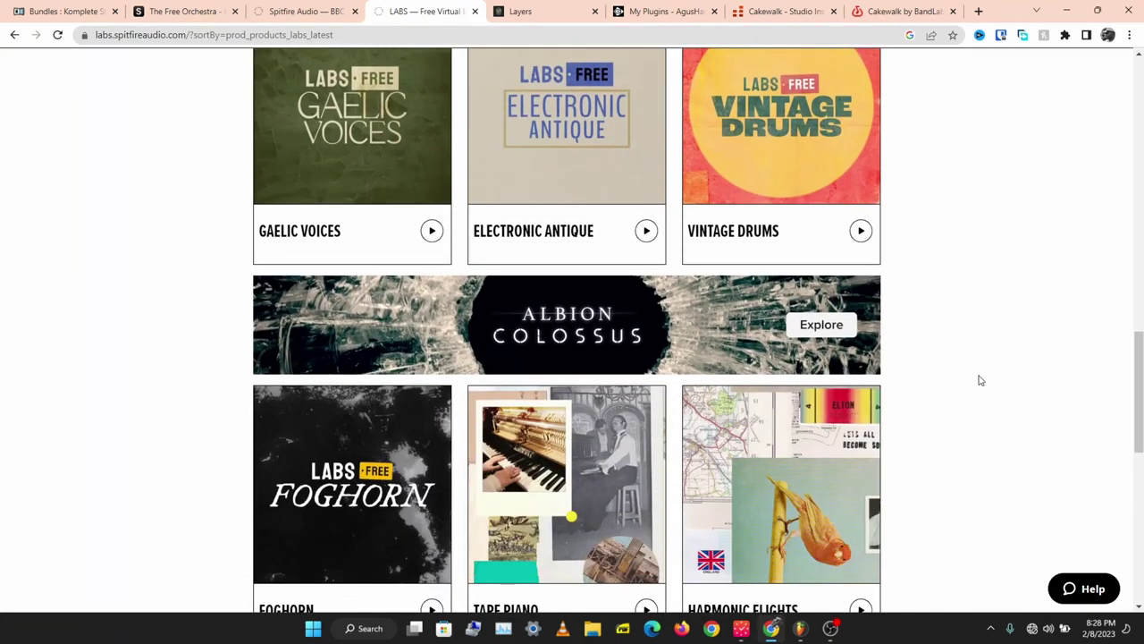
{"action": "scroll", "coordinate": [979, 380], "scroll_direction": "down", "scroll_amount": 5}
{"action": "scroll", "coordinate": [750, 271], "scroll_direction": "down", "scroll_amount": 3}
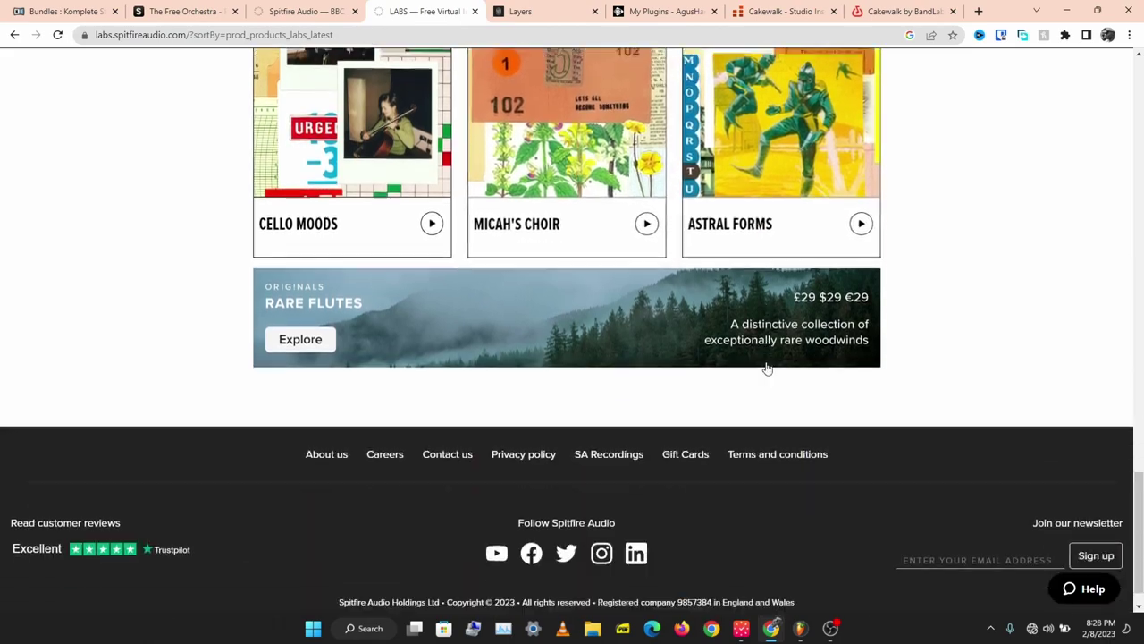
{"action": "scroll", "coordinate": [767, 368], "scroll_direction": "up", "scroll_amount": 15}
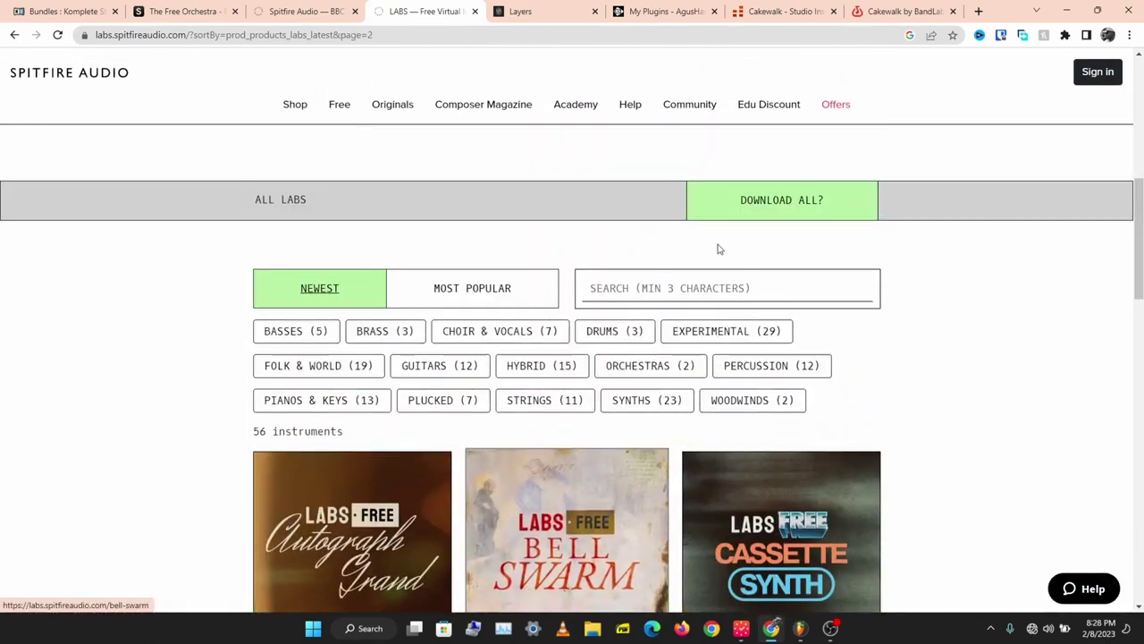
{"action": "scroll", "coordinate": [625, 283], "scroll_direction": "down", "scroll_amount": 2}
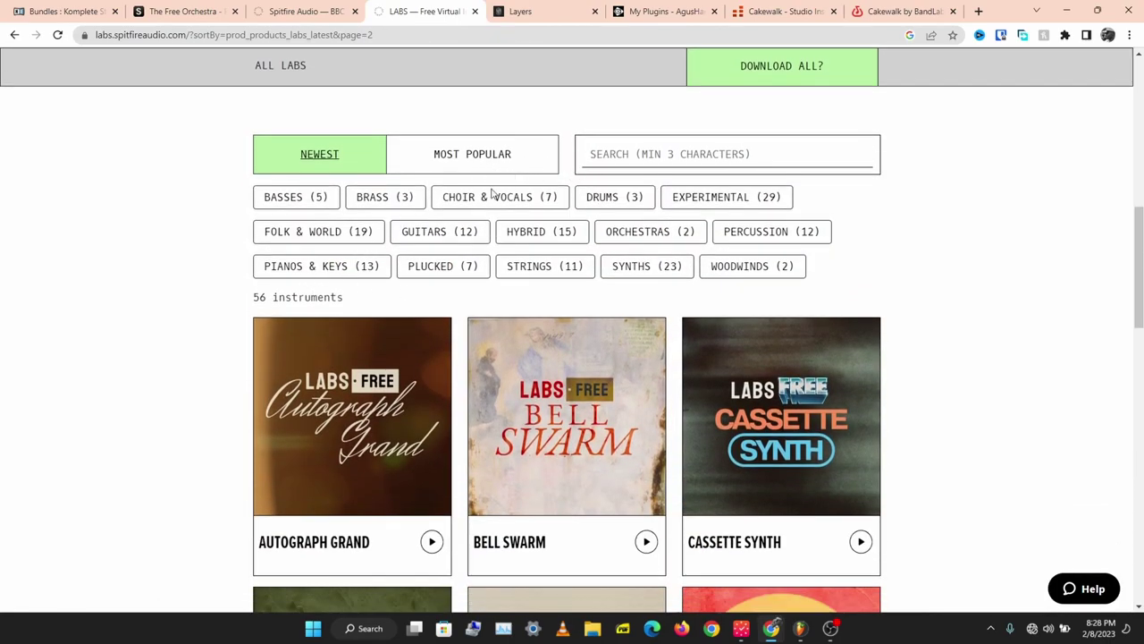
{"action": "scroll", "coordinate": [506, 357], "scroll_direction": "down", "scroll_amount": 5}
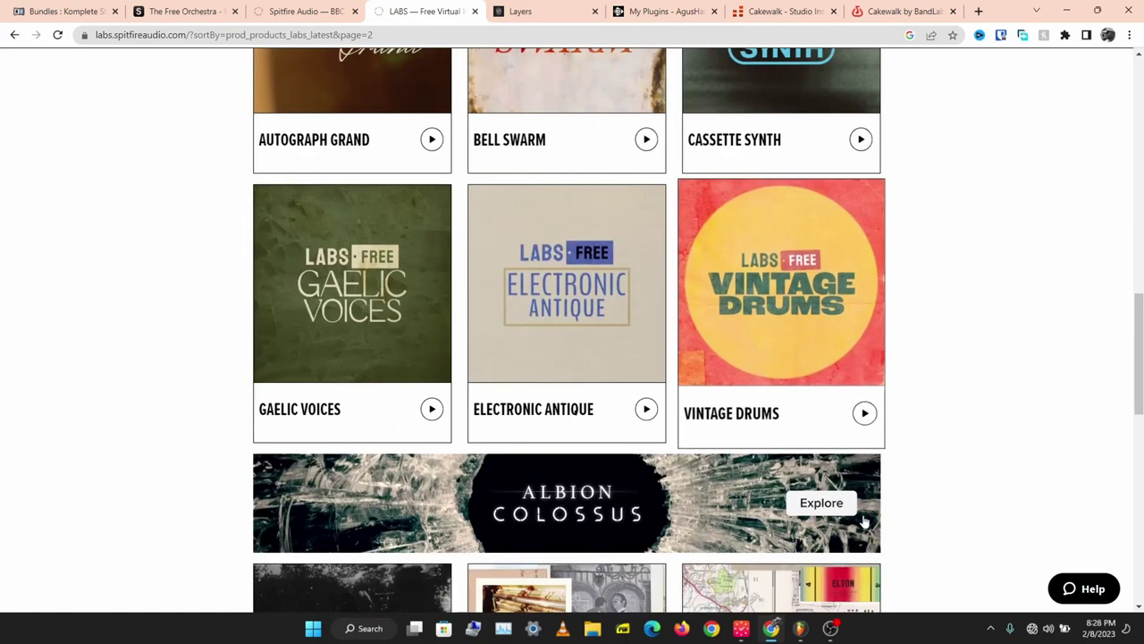
{"action": "scroll", "coordinate": [864, 523], "scroll_direction": "up", "scroll_amount": 5}
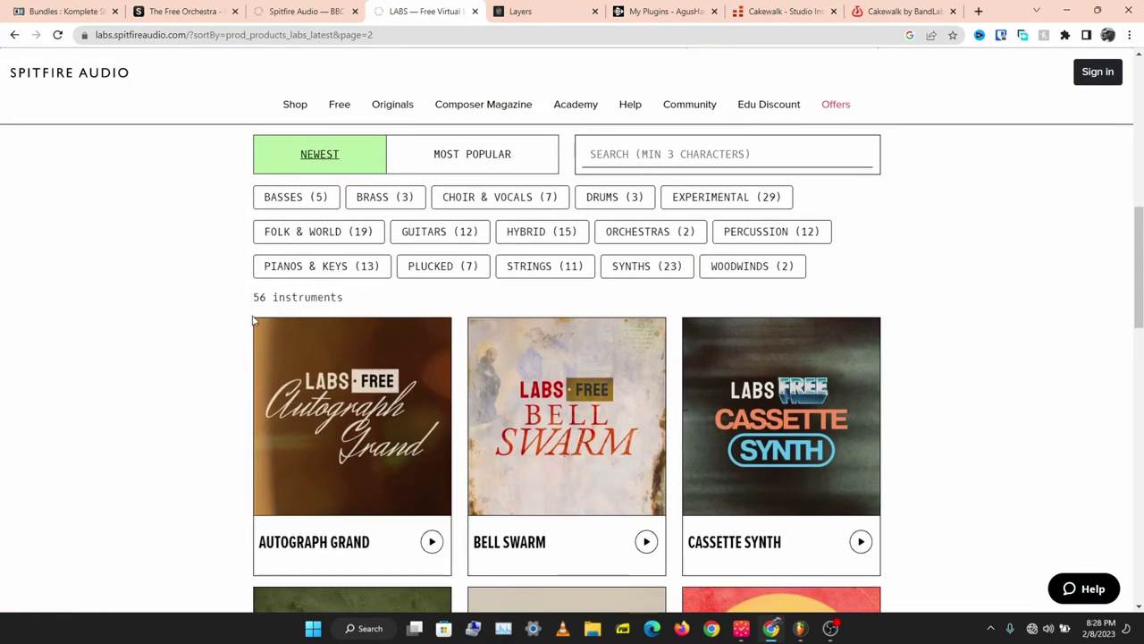
Step: Switch to FL Studio, open LABS in place of BBC Symphony Orchestra, and raise the Soft Piano dial to just over a third
{"action": "left_click", "coordinate": [800, 628]}
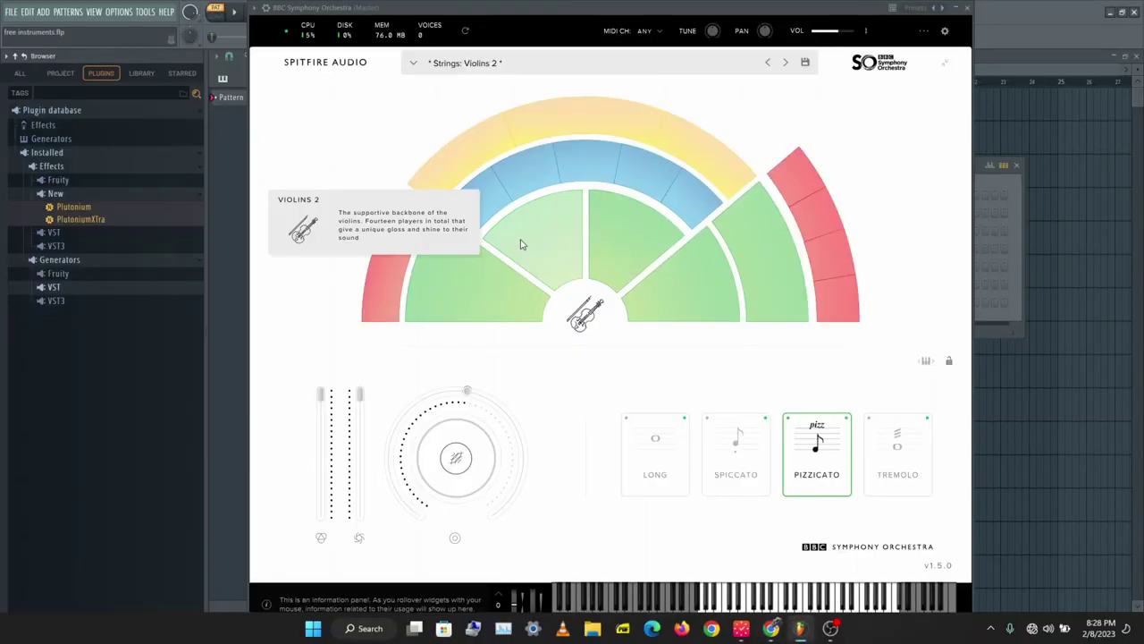
{"action": "left_click", "coordinate": [966, 7]}
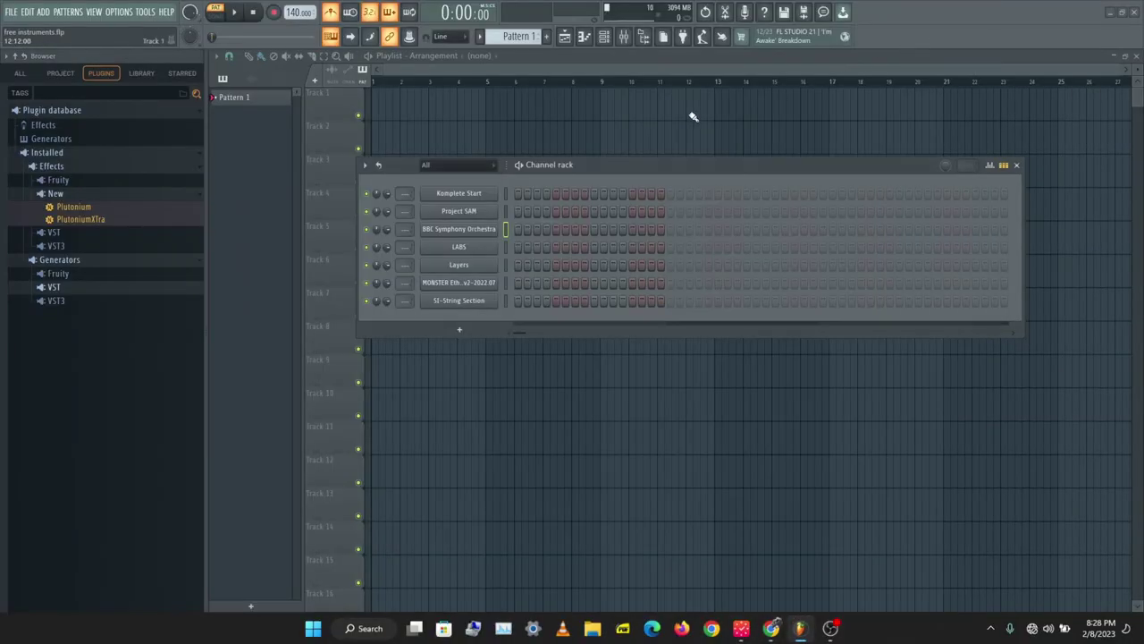
{"action": "left_click", "coordinate": [459, 247]}
{"action": "mouse_move", "coordinate": [374, 366]}
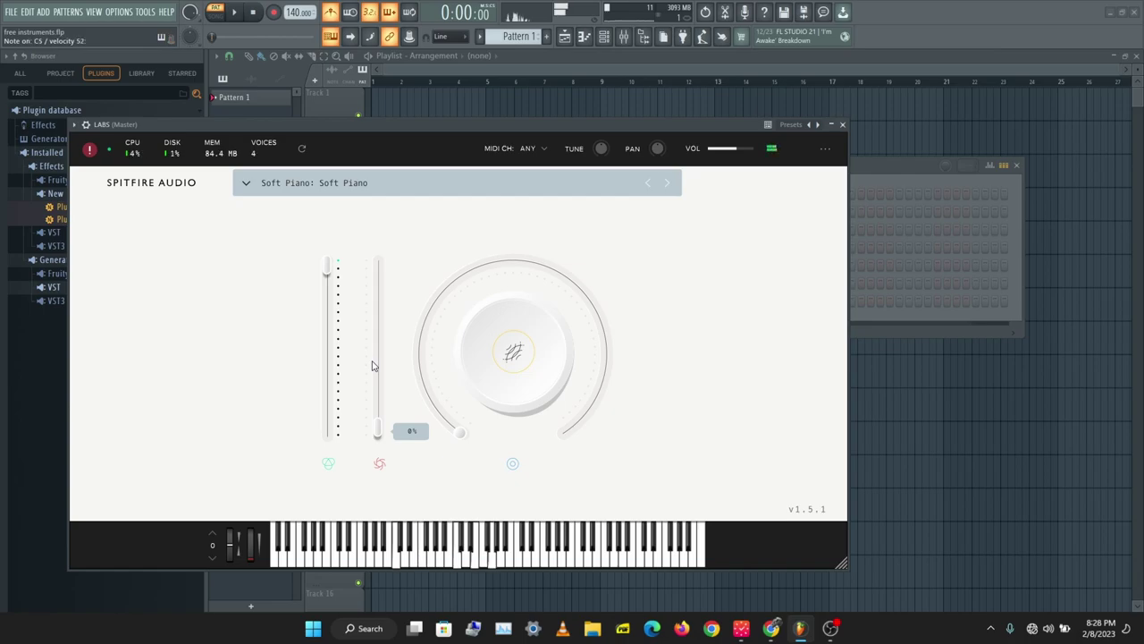
{"action": "left_click_drag", "start_coordinate": [422, 345], "coordinate": [462, 295]}
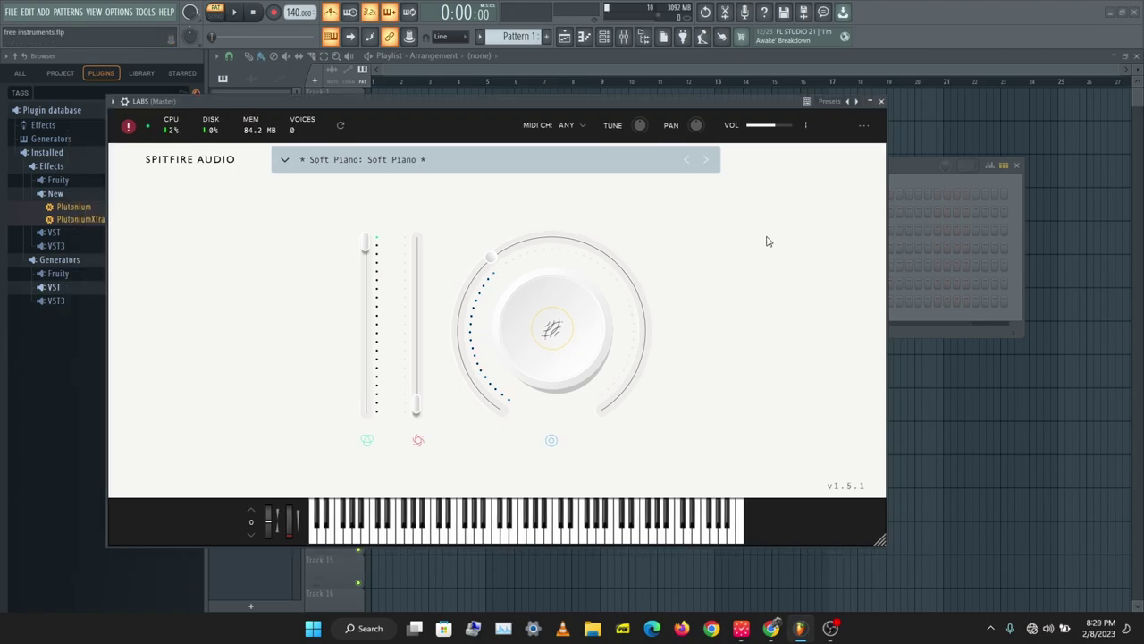
Step: Open the LABS preset list and preview the Tape Orchestra preset Brass Crinkle
{"action": "left_click", "coordinate": [285, 162]}
{"action": "scroll", "coordinate": [529, 342], "scroll_direction": "down", "scroll_amount": 2}
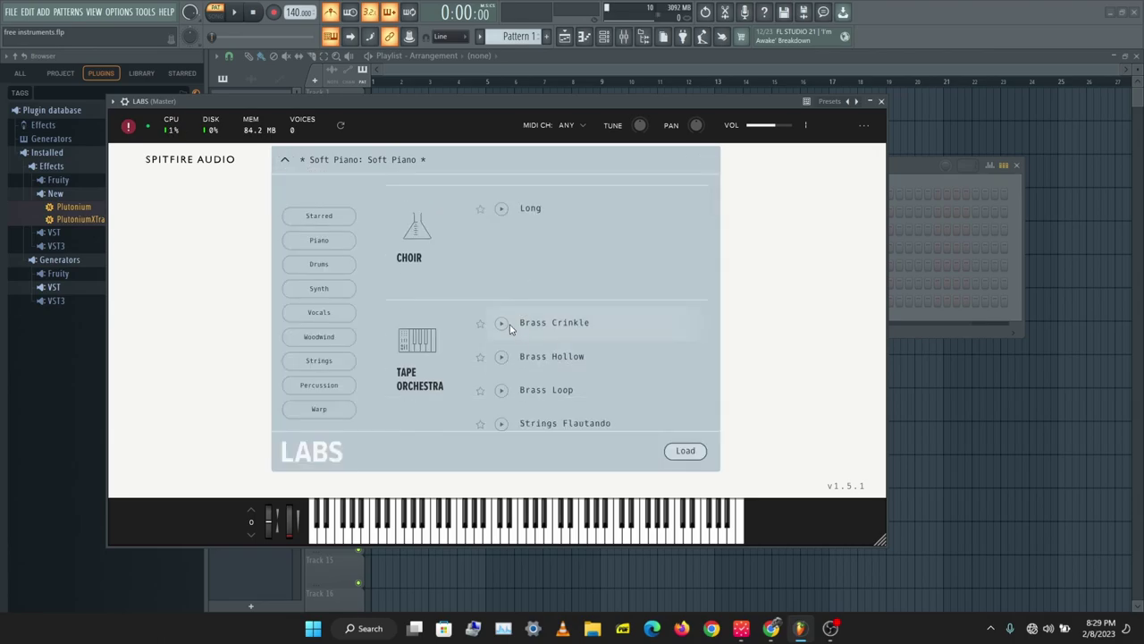
{"action": "left_click", "coordinate": [502, 322]}
Step: Load the Vintage Drums preset Animal Kit from the LABS preset list
{"action": "scroll", "coordinate": [505, 327], "scroll_direction": "down", "scroll_amount": 15}
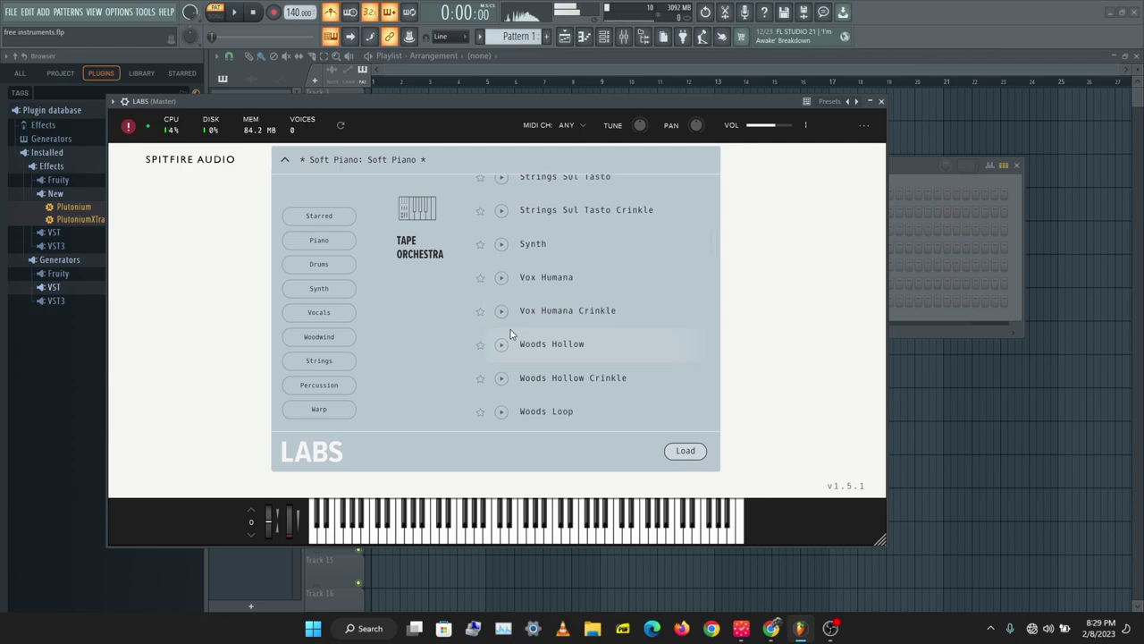
{"action": "scroll", "coordinate": [503, 322], "scroll_direction": "down", "scroll_amount": 4}
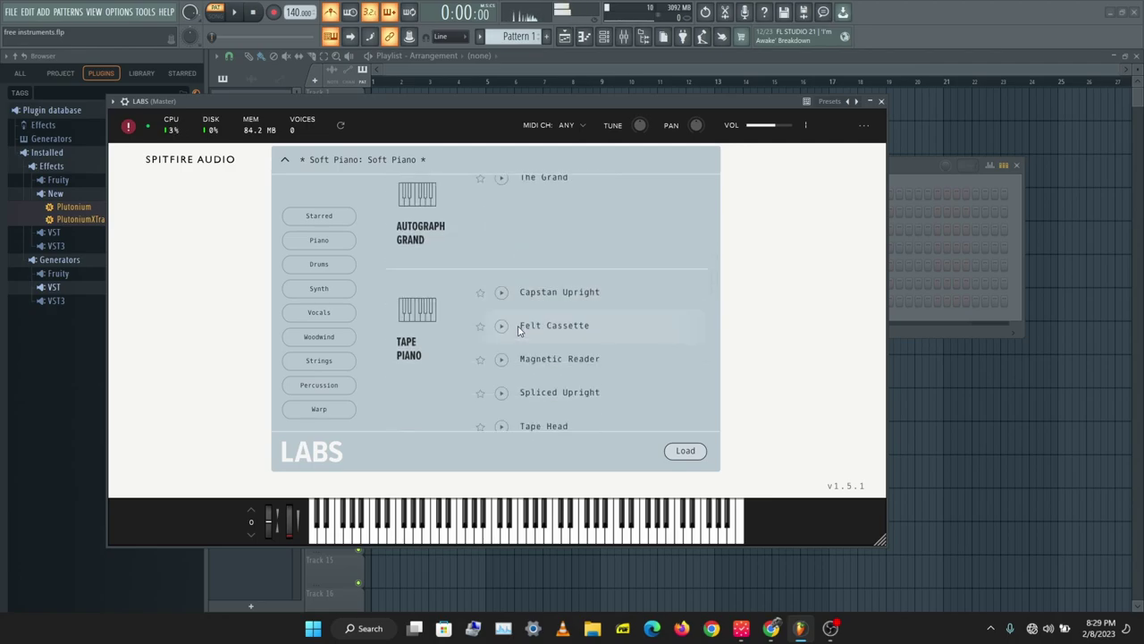
{"action": "scroll", "coordinate": [507, 305], "scroll_direction": "down", "scroll_amount": 5}
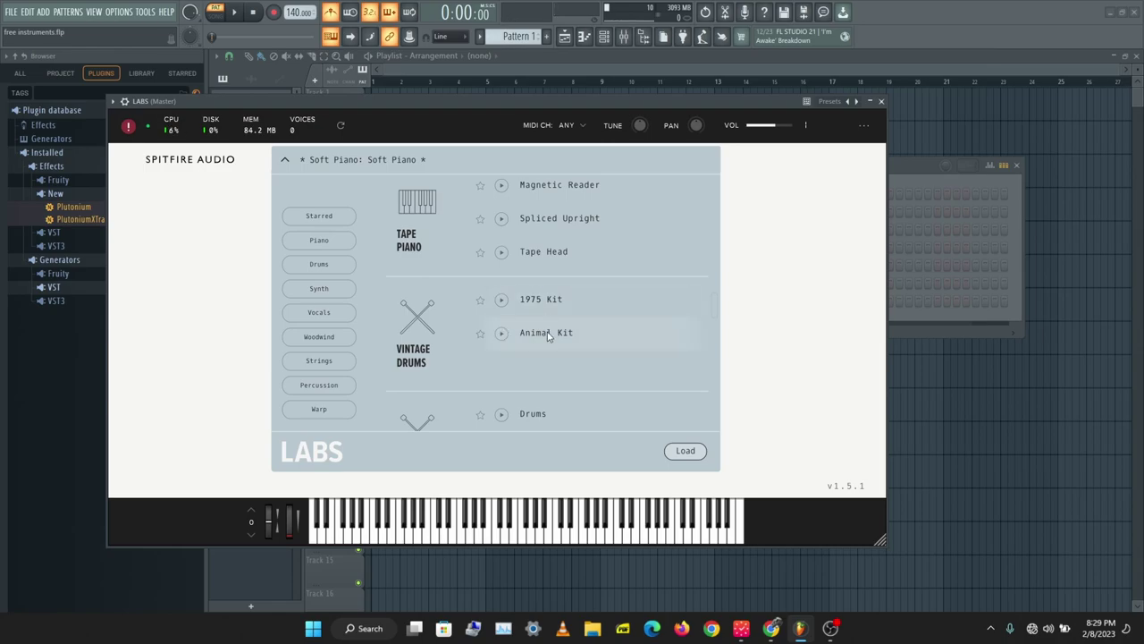
{"action": "left_click", "coordinate": [543, 334]}
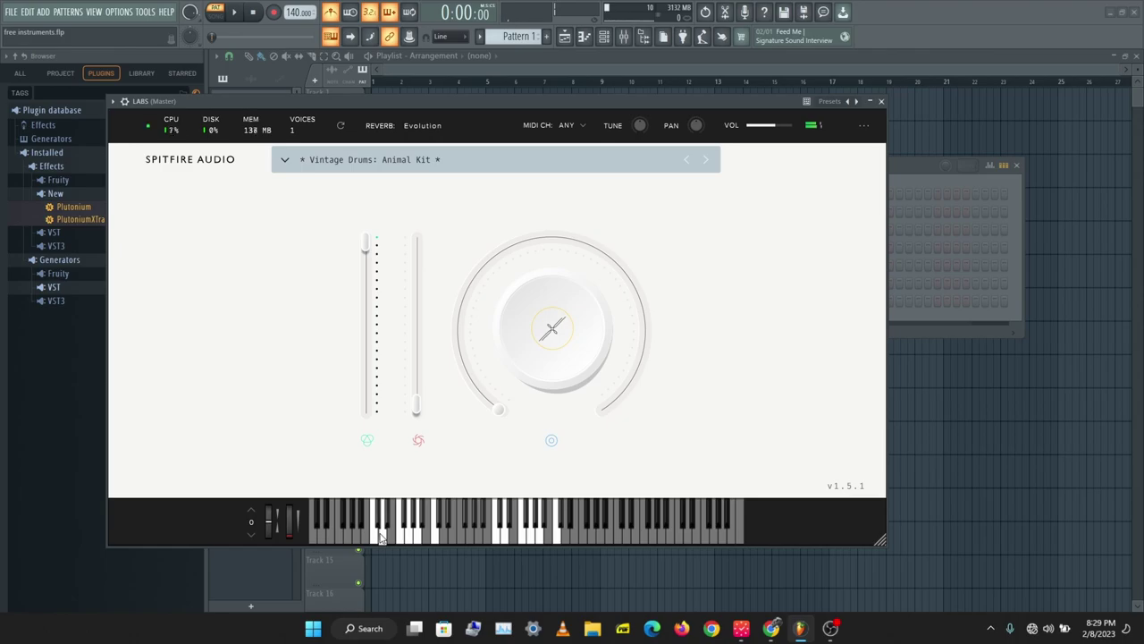
Step: Audition several drum sounds of the Animal Kit on the LABS on-screen keyboard
{"action": "left_click", "coordinate": [380, 537]}
{"action": "left_click", "coordinate": [382, 539]}
{"action": "left_click", "coordinate": [393, 539]}
{"action": "left_click", "coordinate": [405, 539]}
{"action": "left_click", "coordinate": [416, 539]}
{"action": "left_click", "coordinate": [501, 542]}
{"action": "left_click", "coordinate": [535, 537]}
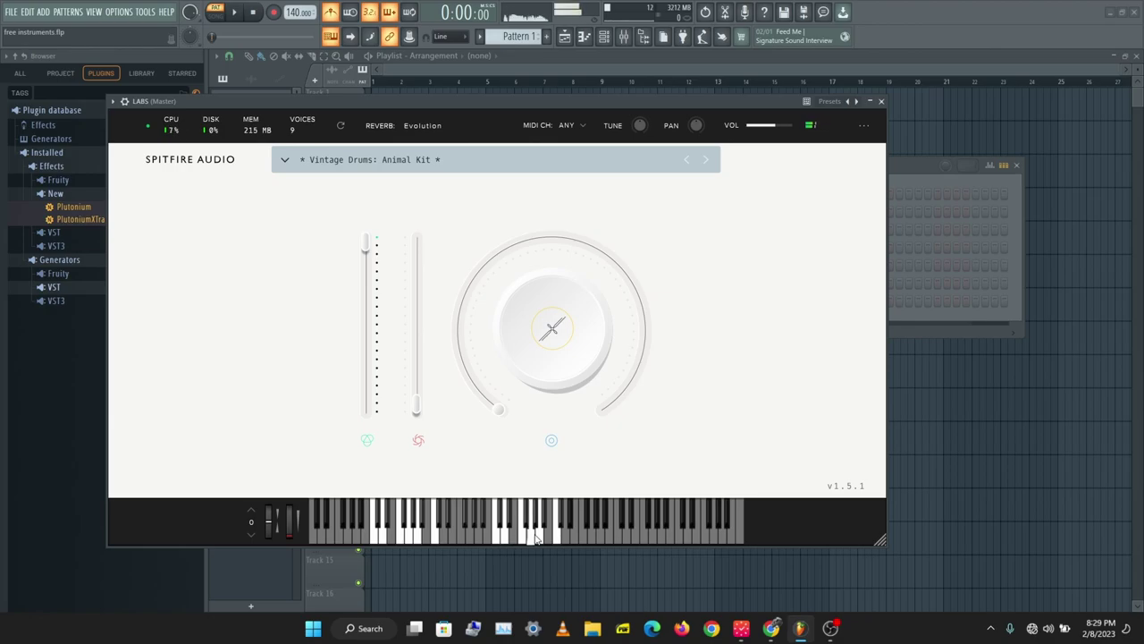
{"action": "mouse_move", "coordinate": [506, 300]}
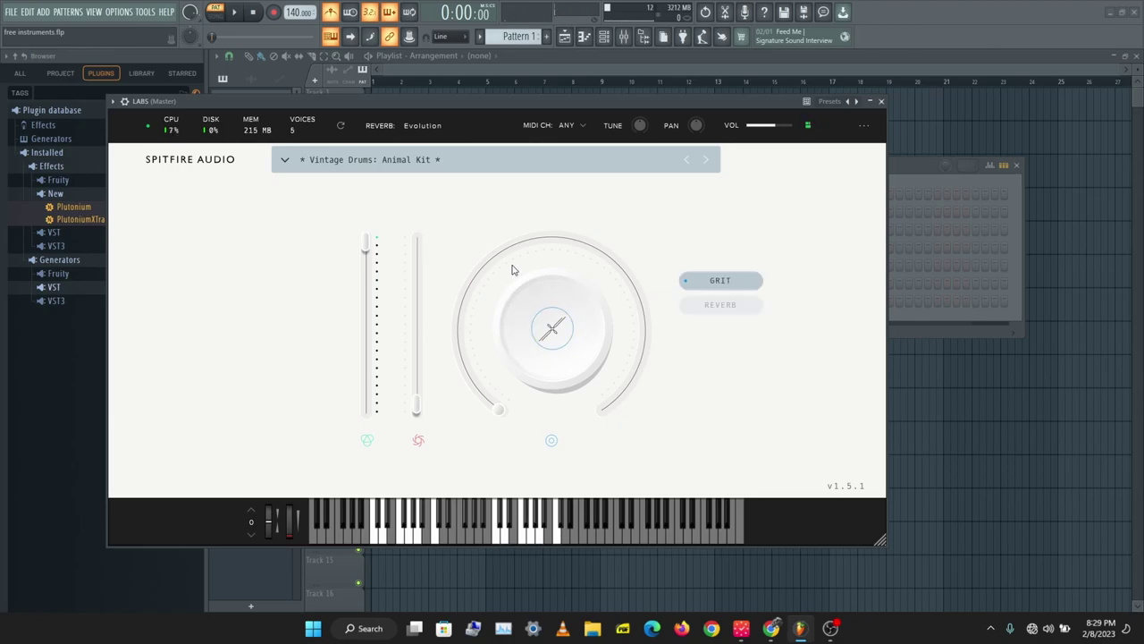
Step: Switch to Chrome and view the Orchestral Tools Layers page
{"action": "left_click", "coordinate": [772, 628]}
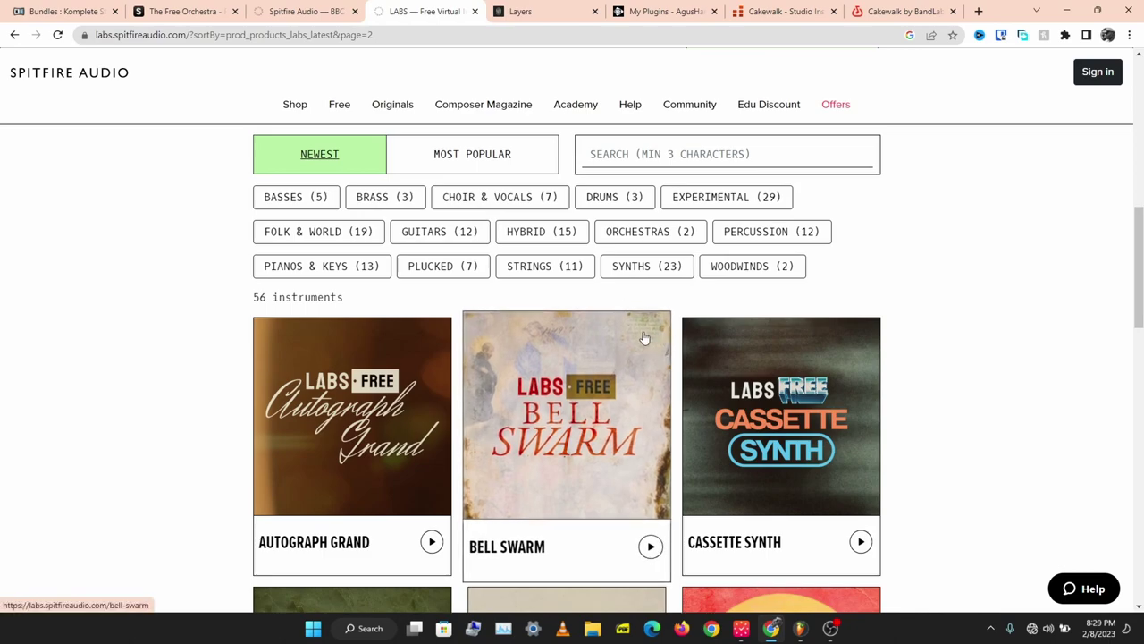
{"action": "left_click", "coordinate": [564, 6]}
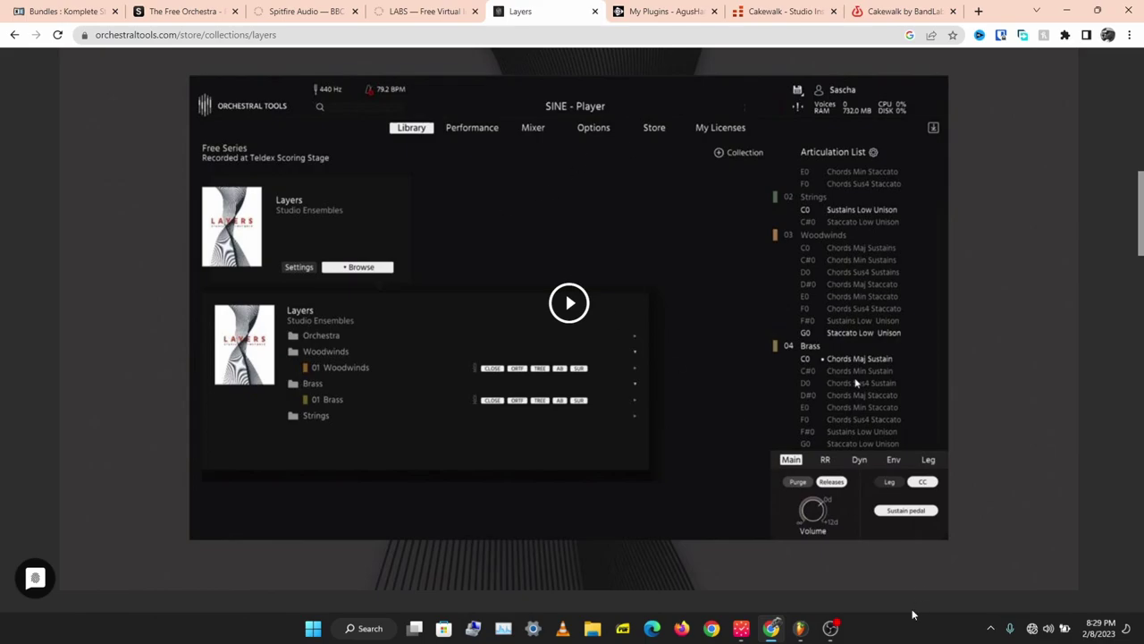
Step: Switch to FL Studio, close the LABS plugin window, and open the Layers channel's plugin
{"action": "left_click", "coordinate": [800, 628]}
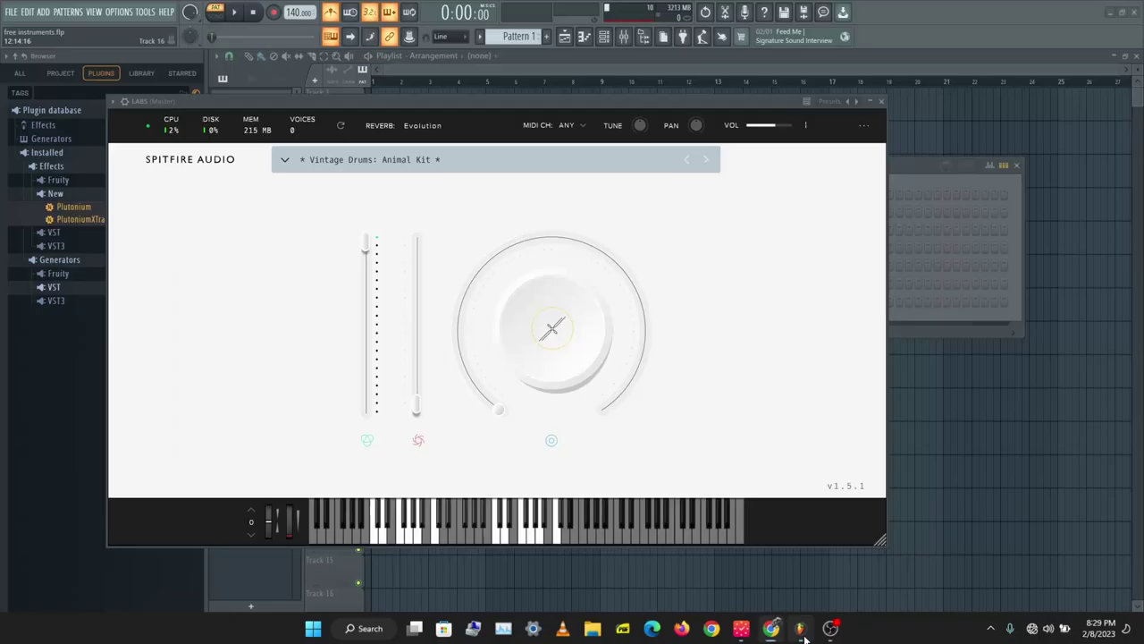
{"action": "left_click", "coordinate": [881, 102]}
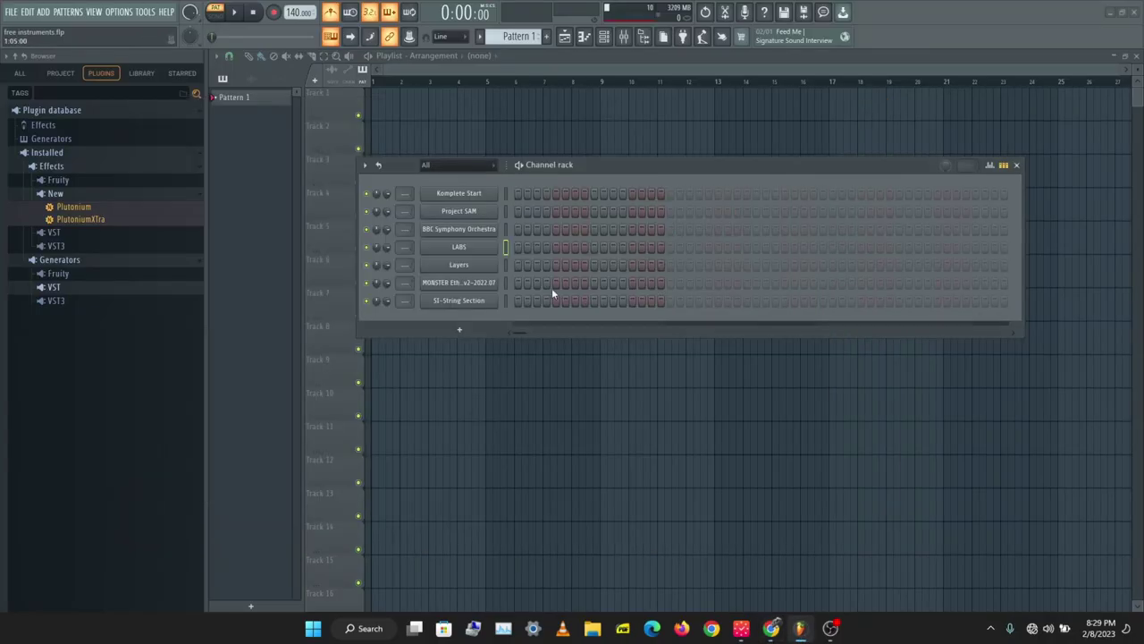
{"action": "left_click", "coordinate": [505, 264]}
{"action": "left_click", "coordinate": [472, 265]}
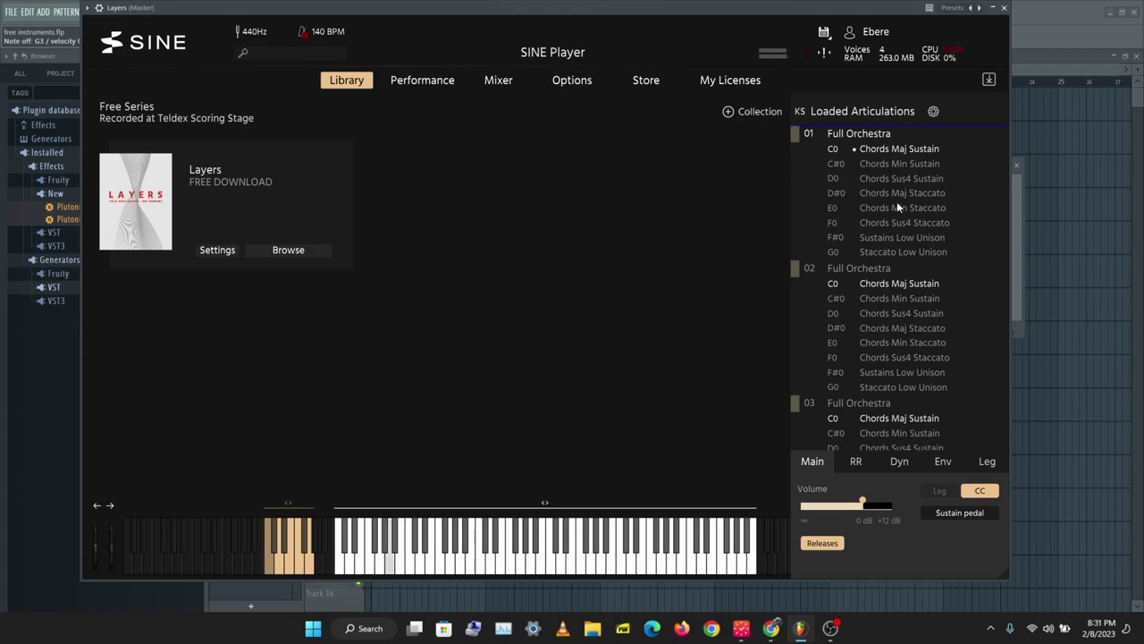
Step: Review the loaded articulations in SINE Player and browse the Layers collection, expanding its Brass and Strings folders
{"action": "scroll", "coordinate": [863, 268], "scroll_direction": "down", "scroll_amount": 5}
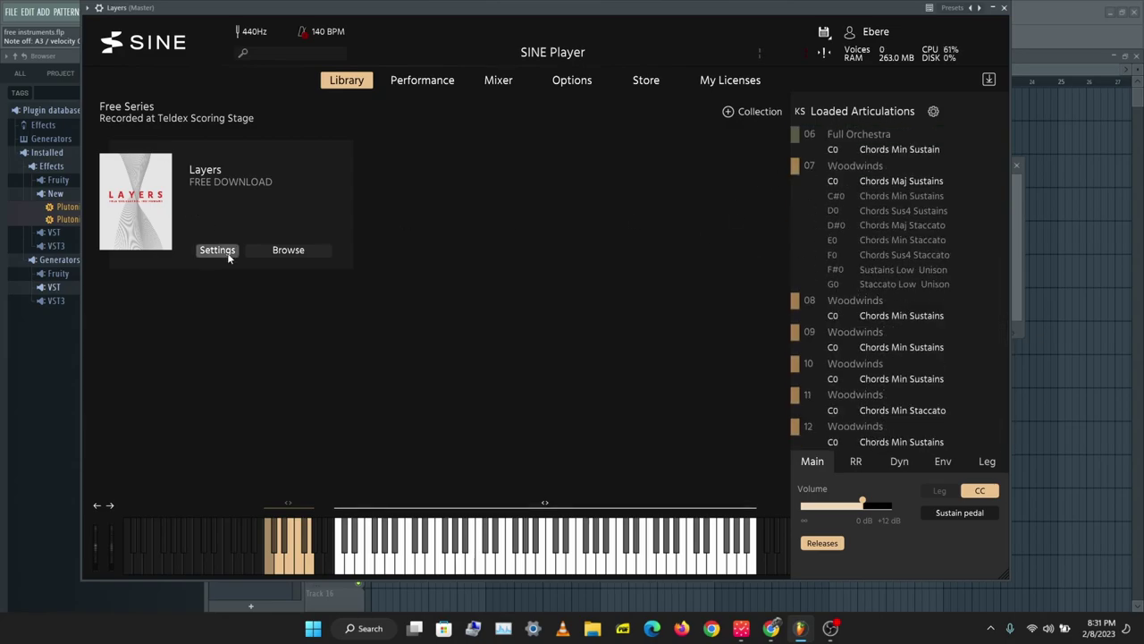
{"action": "left_click", "coordinate": [277, 250]}
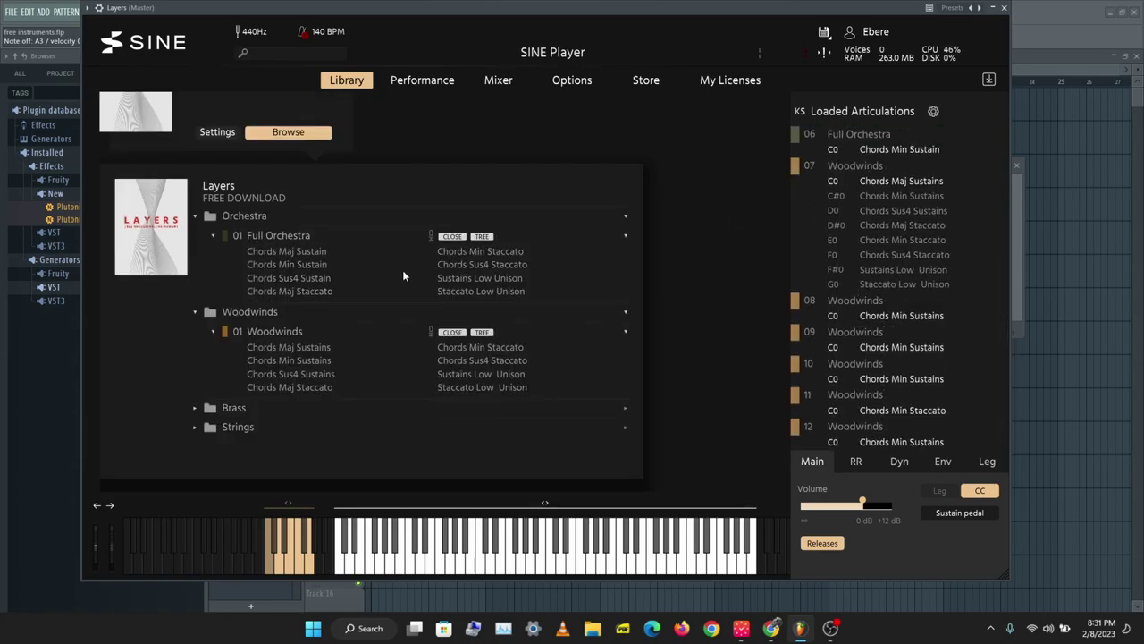
{"action": "left_click", "coordinate": [202, 407]}
{"action": "left_click", "coordinate": [194, 446]}
{"action": "scroll", "coordinate": [336, 422], "scroll_direction": "down", "scroll_amount": 1}
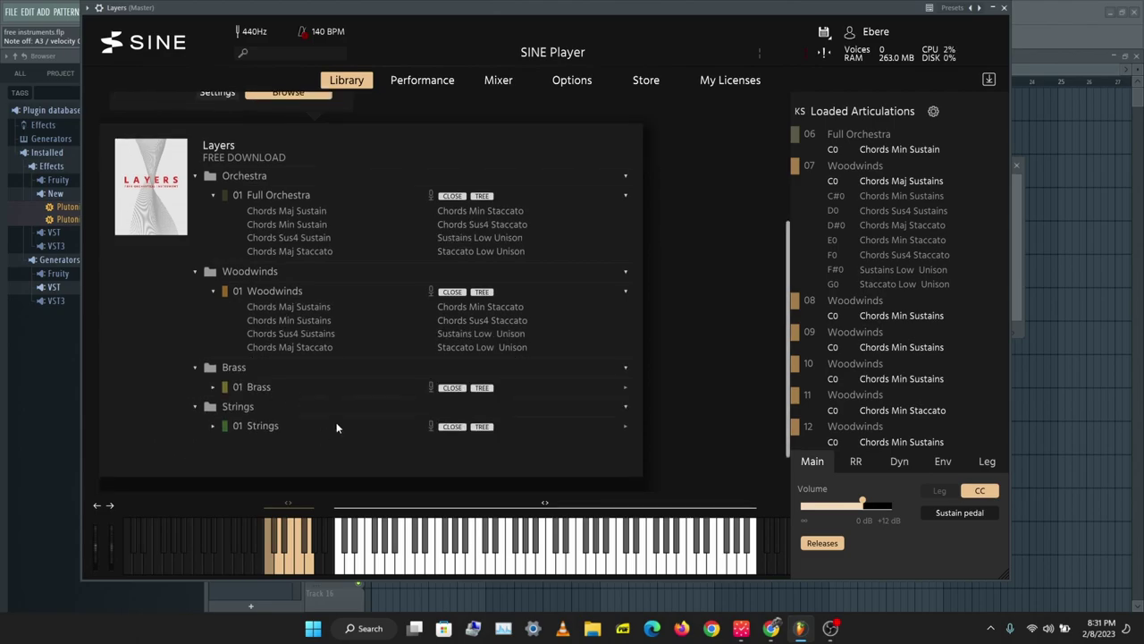
Step: Switch to Chrome and examine the free MONSTER plugins, from Synth to Ethnica, on AgusHardiman.TV's My Plugins page
{"action": "left_click", "coordinate": [770, 628]}
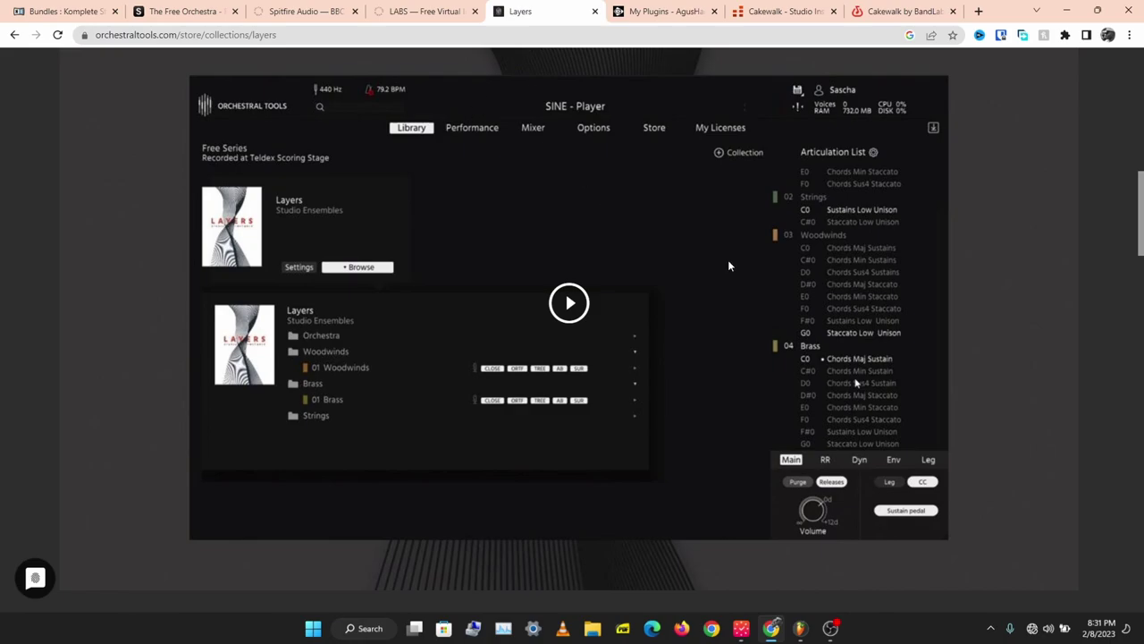
{"action": "left_click", "coordinate": [662, 12]}
{"action": "mouse_move", "coordinate": [676, 70]}
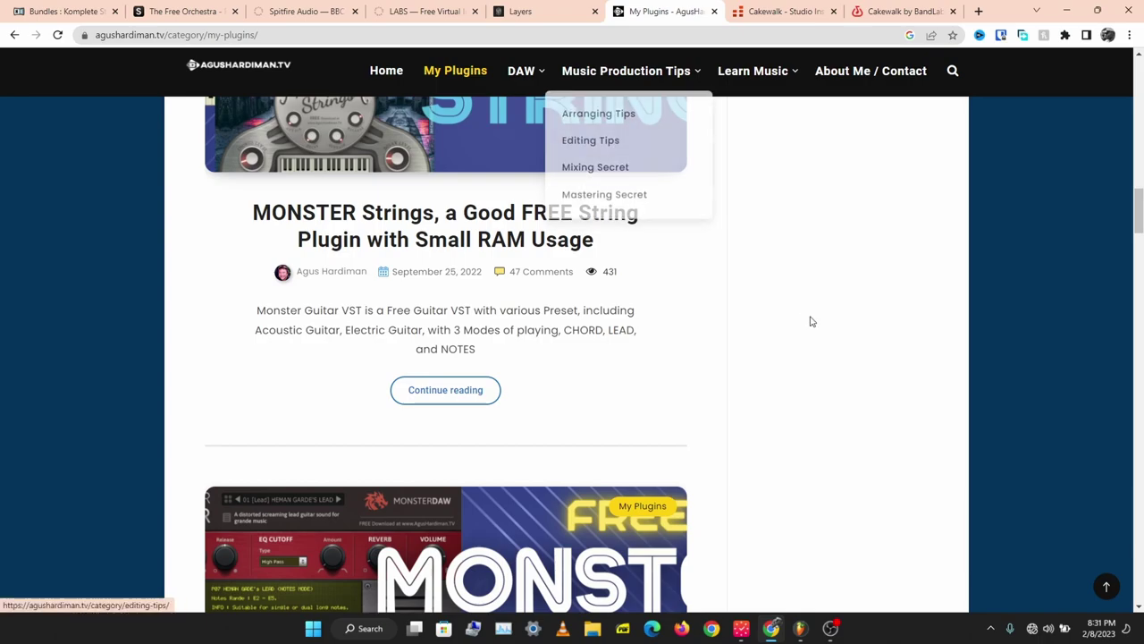
{"action": "scroll", "coordinate": [824, 316], "scroll_direction": "up", "scroll_amount": 8}
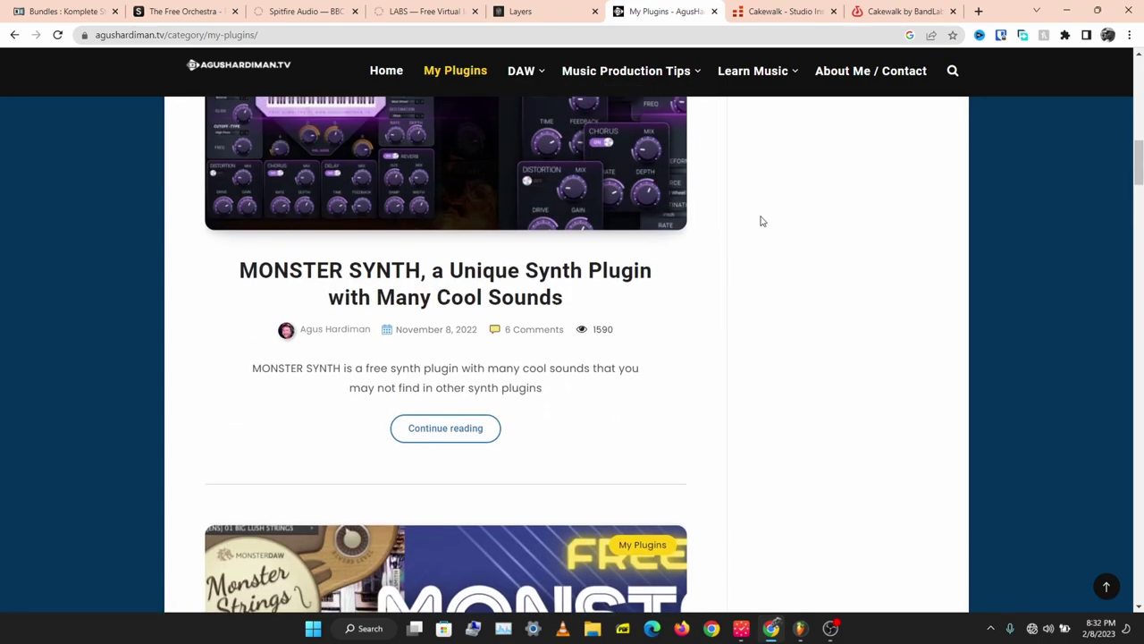
{"action": "scroll", "coordinate": [713, 220], "scroll_direction": "down", "scroll_amount": 2}
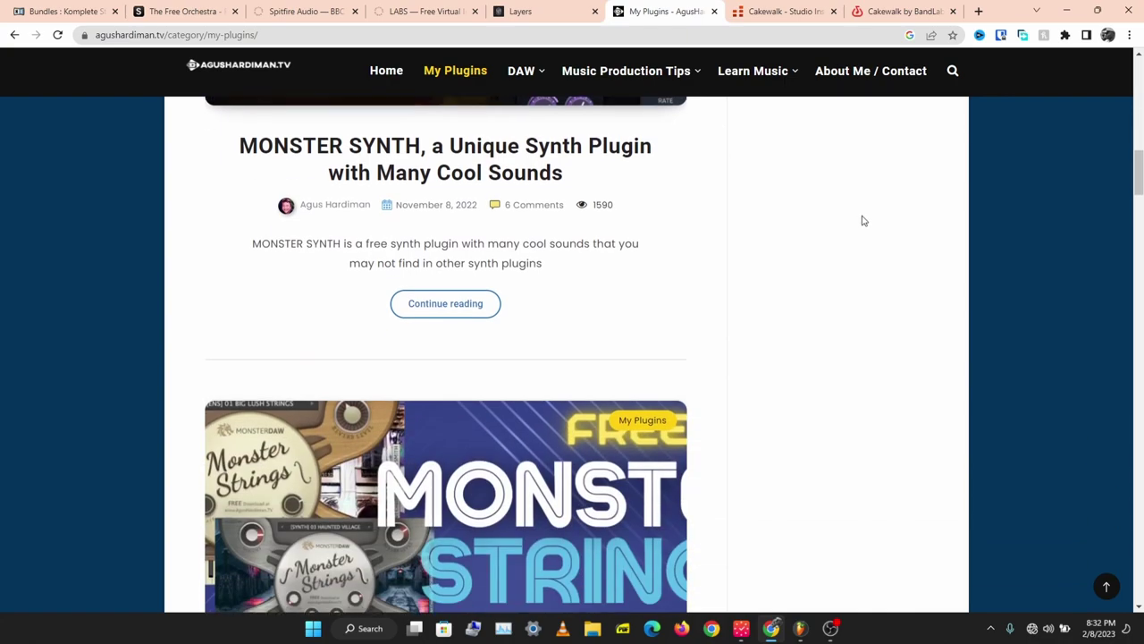
{"action": "scroll", "coordinate": [724, 380], "scroll_direction": "down", "scroll_amount": 2}
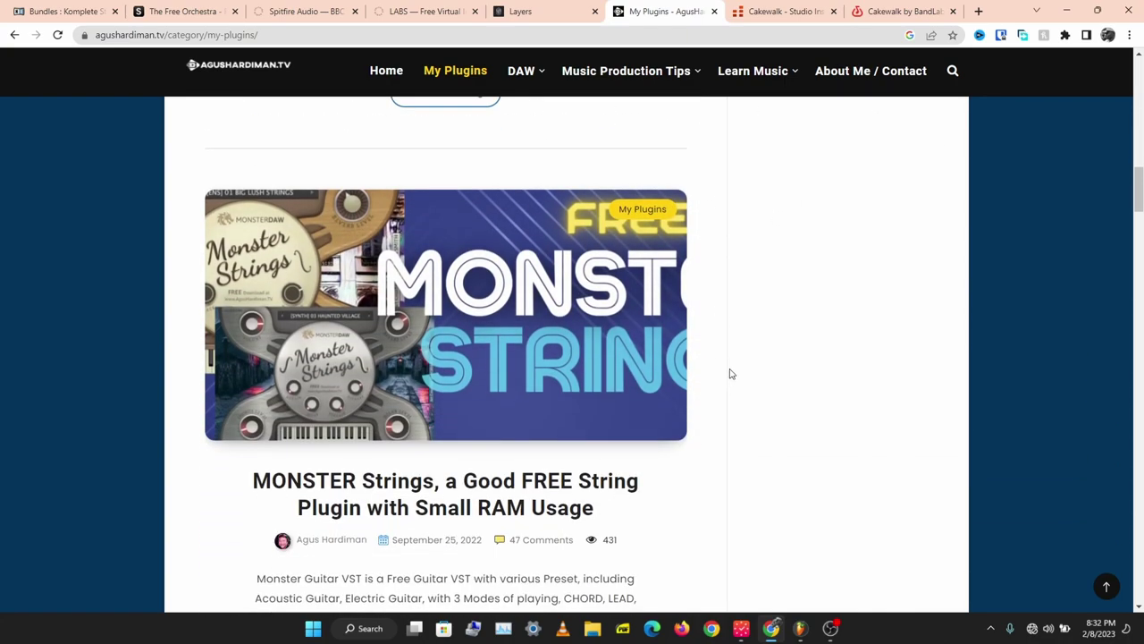
{"action": "scroll", "coordinate": [783, 318], "scroll_direction": "down", "scroll_amount": 3}
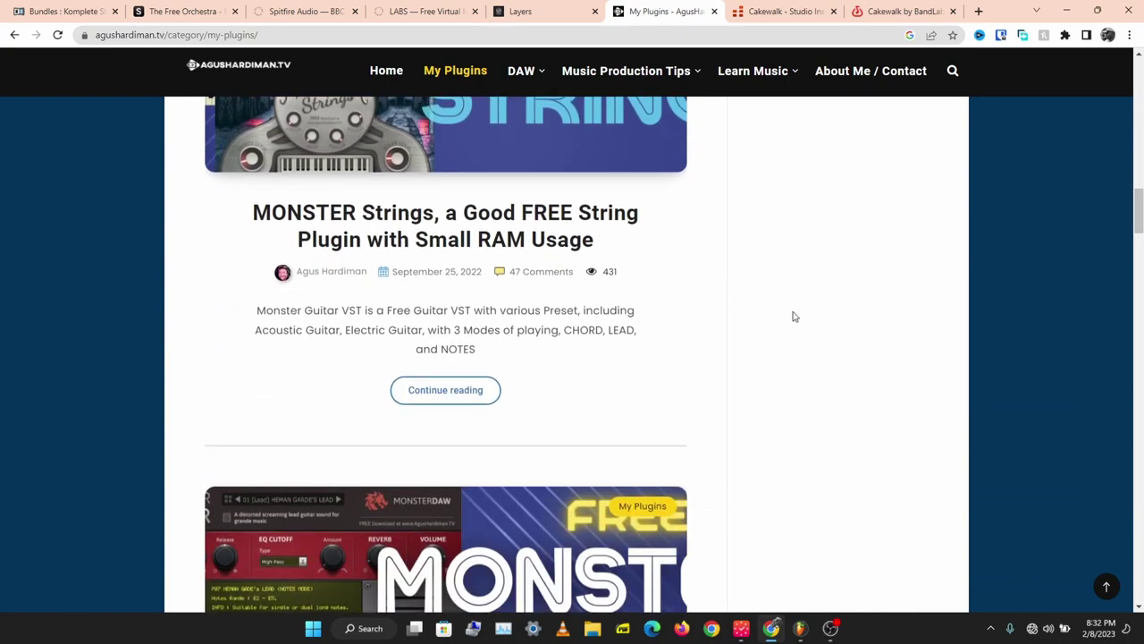
{"action": "scroll", "coordinate": [794, 317], "scroll_direction": "up", "scroll_amount": 2}
{"action": "scroll", "coordinate": [707, 320], "scroll_direction": "down", "scroll_amount": 2}
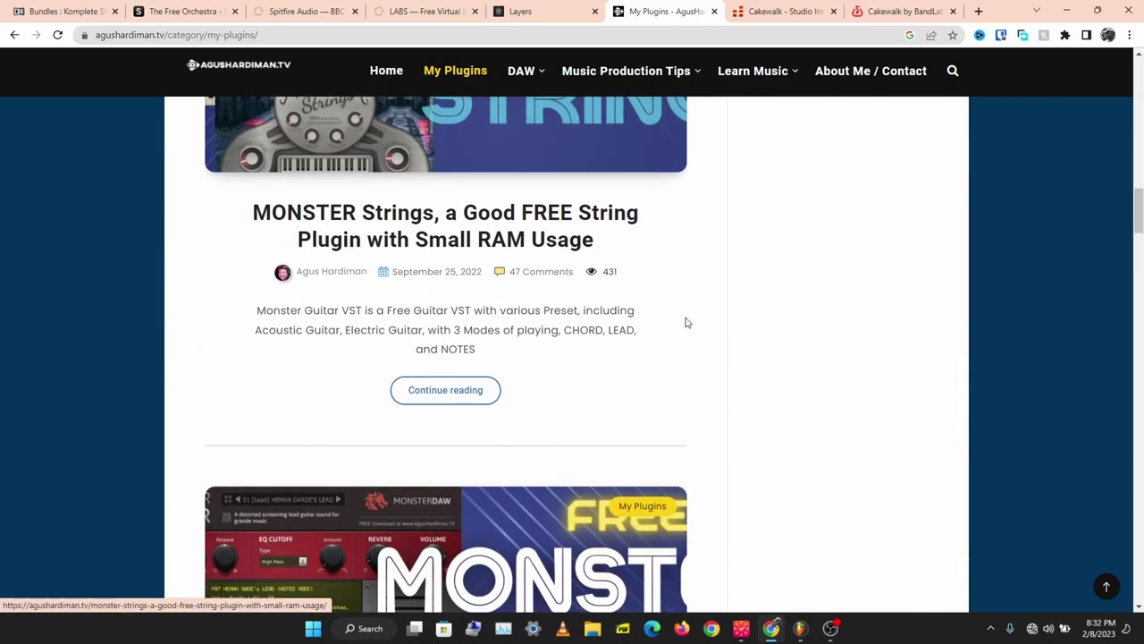
{"action": "scroll", "coordinate": [687, 323], "scroll_direction": "down", "scroll_amount": 10}
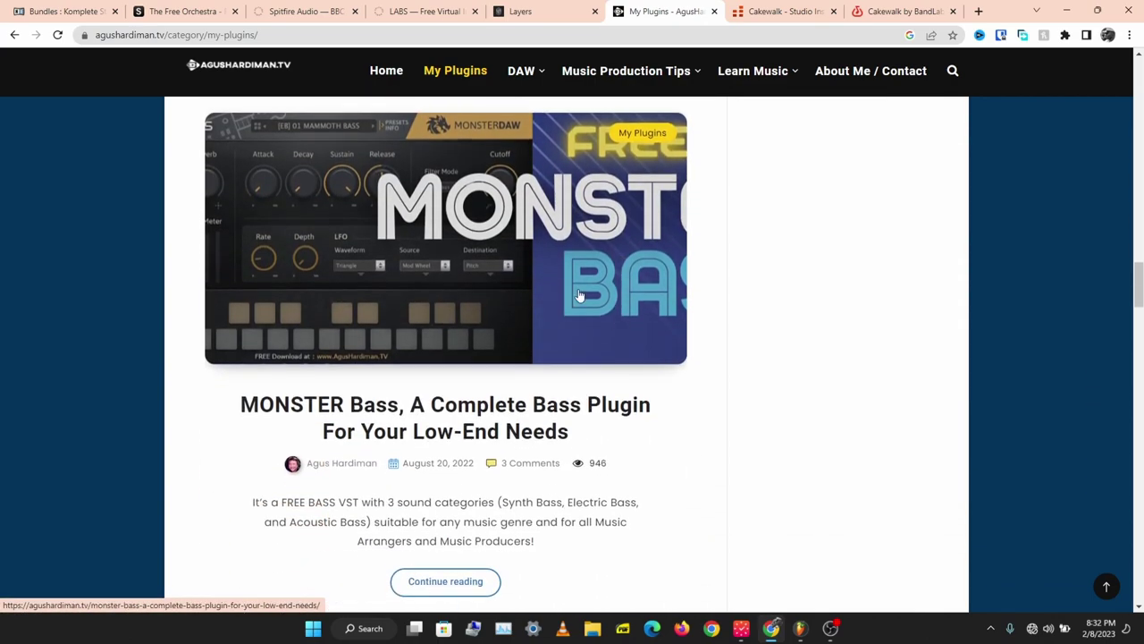
{"action": "scroll", "coordinate": [579, 295], "scroll_direction": "down", "scroll_amount": 14}
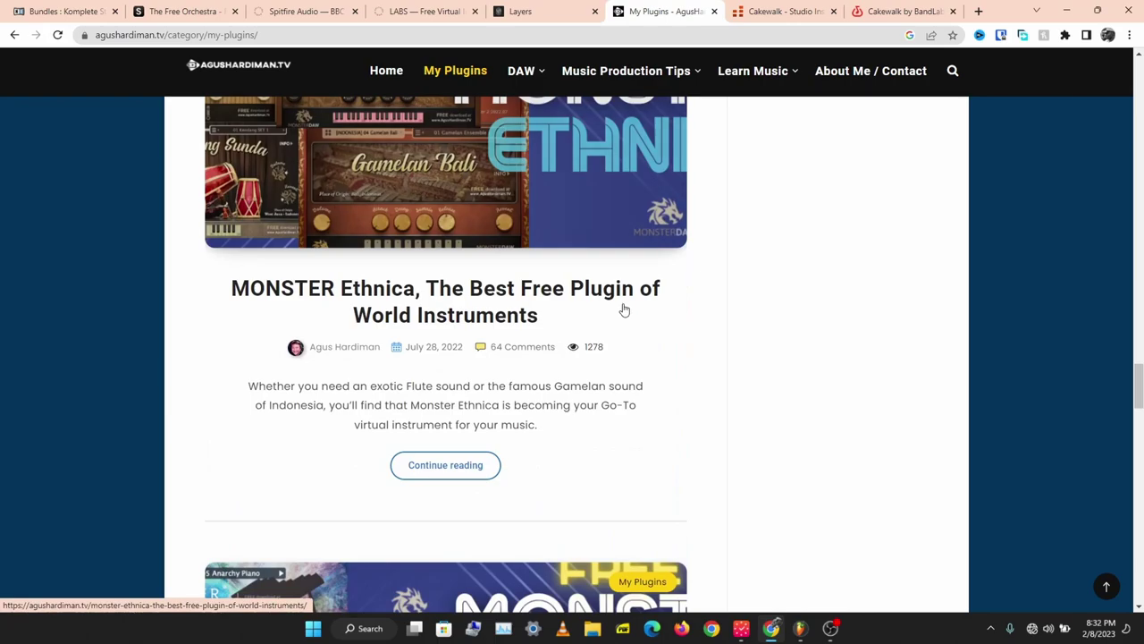
Step: Examine the free MONSTER Ethnica, Drum and Voxana plugin entries on AgusHardiman.TV's My Plugins page
{"action": "scroll", "coordinate": [624, 309], "scroll_direction": "down", "scroll_amount": 3}
{"action": "scroll", "coordinate": [440, 320], "scroll_direction": "up", "scroll_amount": 5}
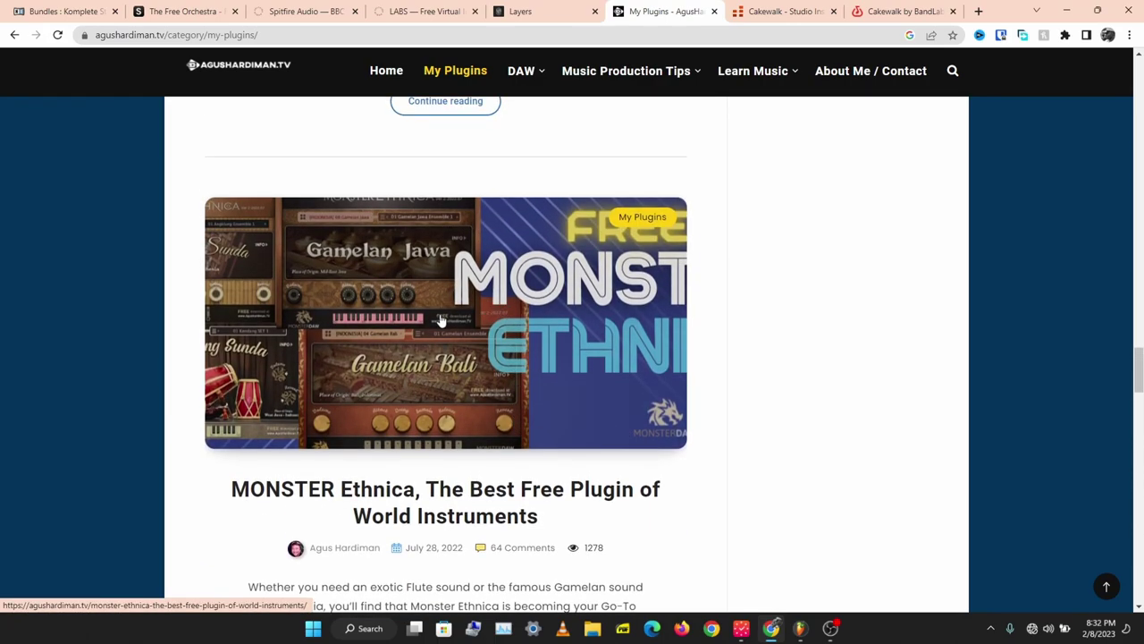
{"action": "scroll", "coordinate": [440, 320], "scroll_direction": "down", "scroll_amount": 14}
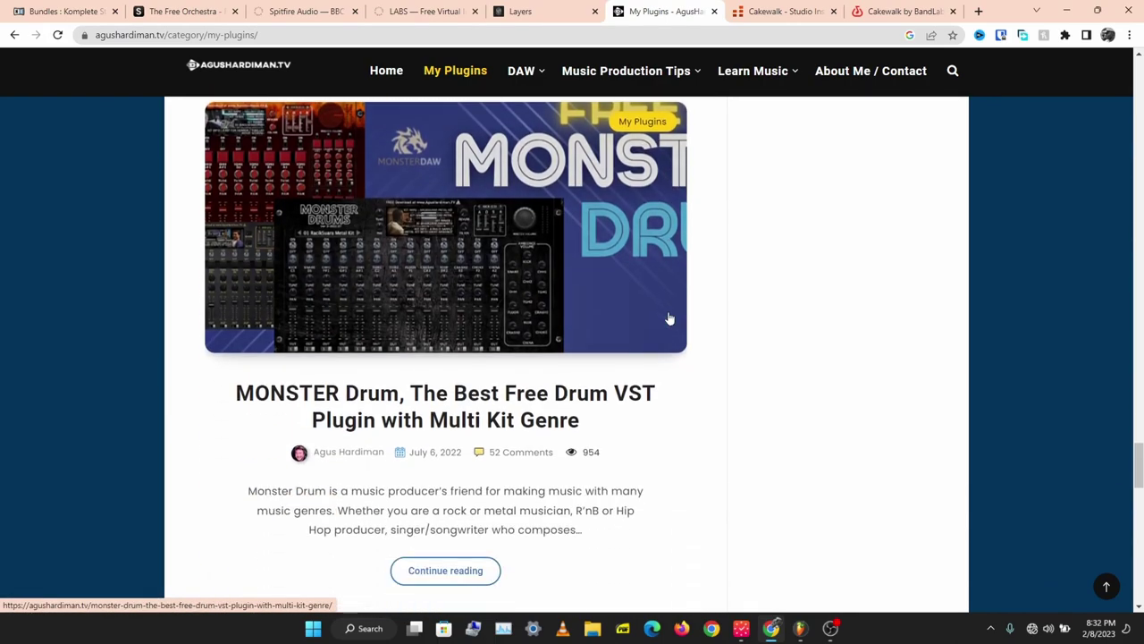
{"action": "scroll", "coordinate": [670, 318], "scroll_direction": "down", "scroll_amount": 2}
{"action": "scroll", "coordinate": [643, 306], "scroll_direction": "up", "scroll_amount": 2}
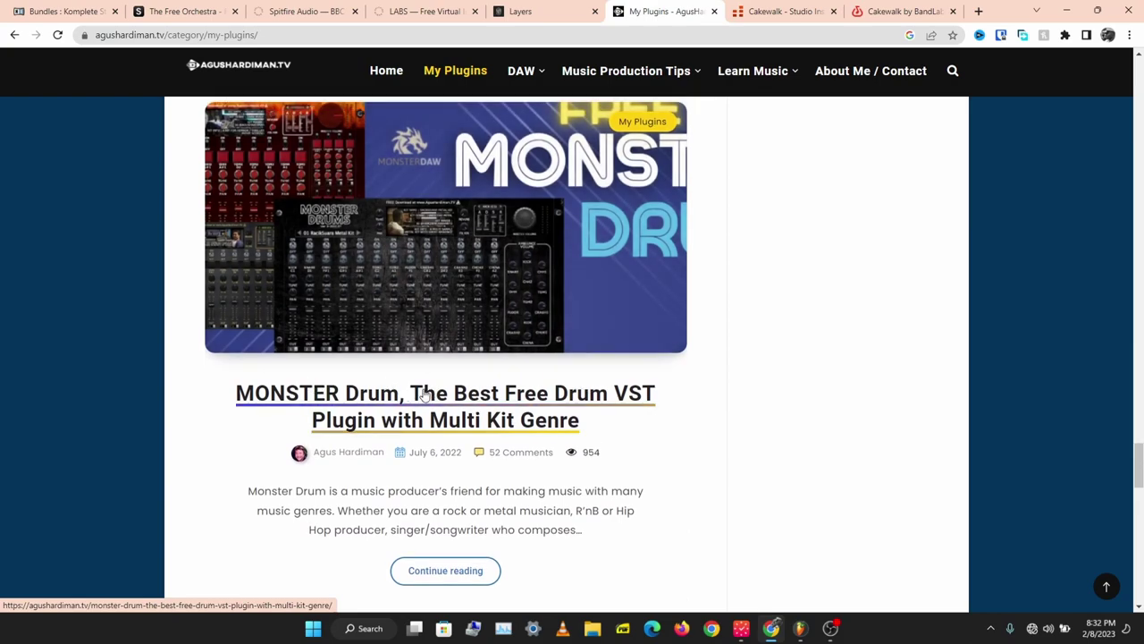
{"action": "scroll", "coordinate": [572, 331], "scroll_direction": "down", "scroll_amount": 4}
{"action": "scroll", "coordinate": [702, 329], "scroll_direction": "down", "scroll_amount": 5}
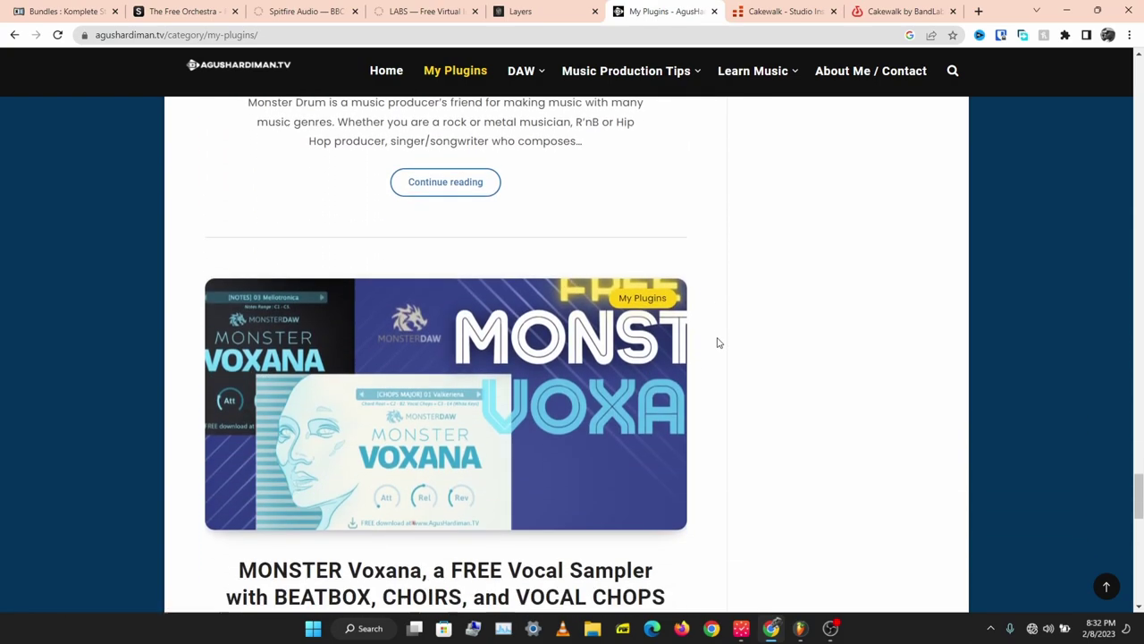
Step: Switch to FL Studio and close the MONSTER Ethnica plugin window
{"action": "left_click", "coordinate": [800, 628]}
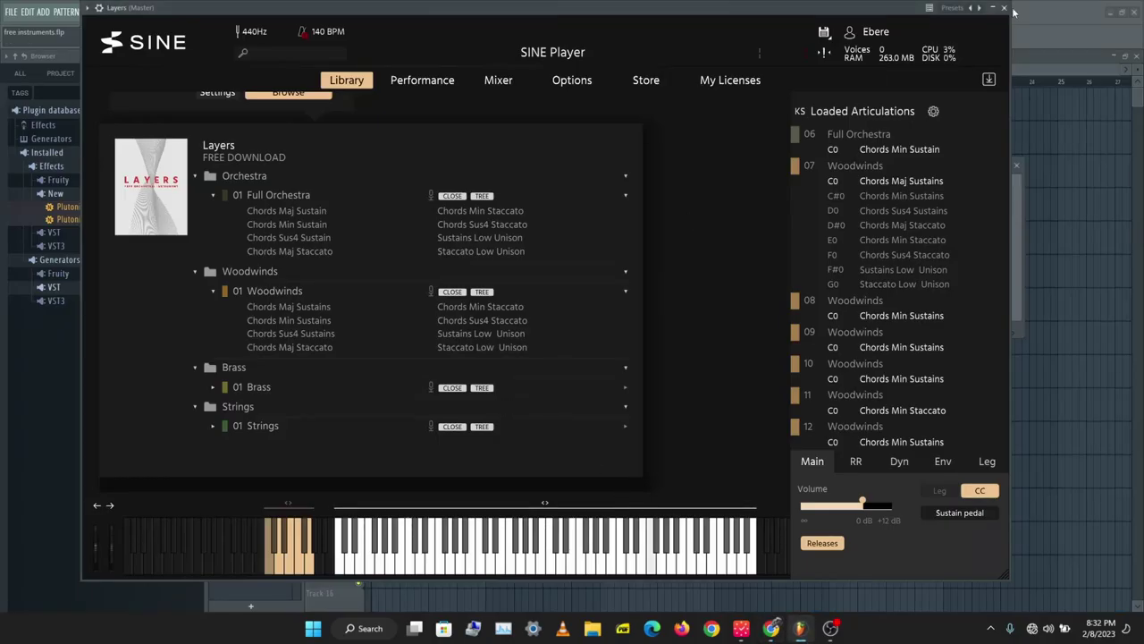
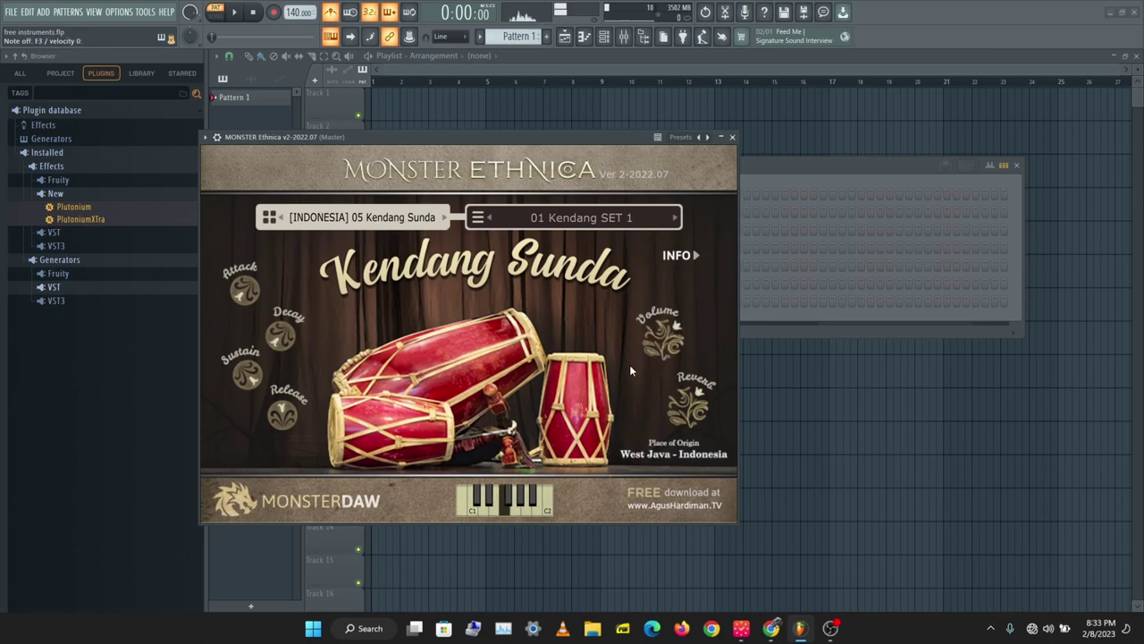
{"action": "left_click", "coordinate": [732, 137]}
Step: Add MONSTER Strings v1.2022.09 from the installed VST3 generators to the channel rack and reposition its plugin window
{"action": "left_click", "coordinate": [89, 303]}
{"action": "scroll", "coordinate": [90, 304], "scroll_direction": "down", "scroll_amount": 2}
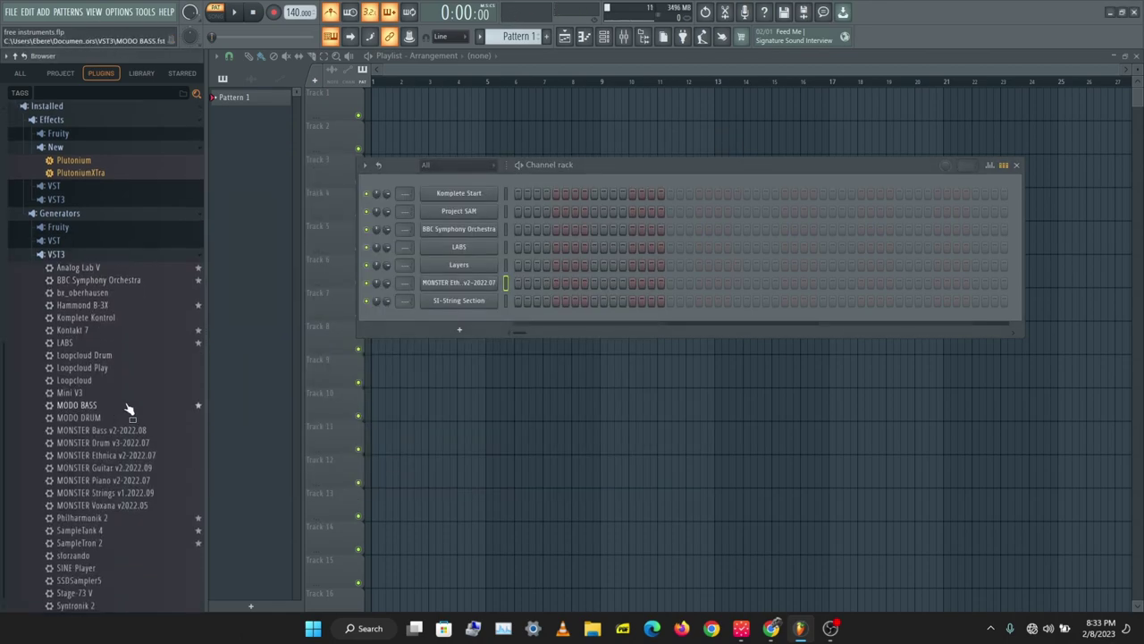
{"action": "left_click_drag", "start_coordinate": [117, 505], "coordinate": [438, 339]}
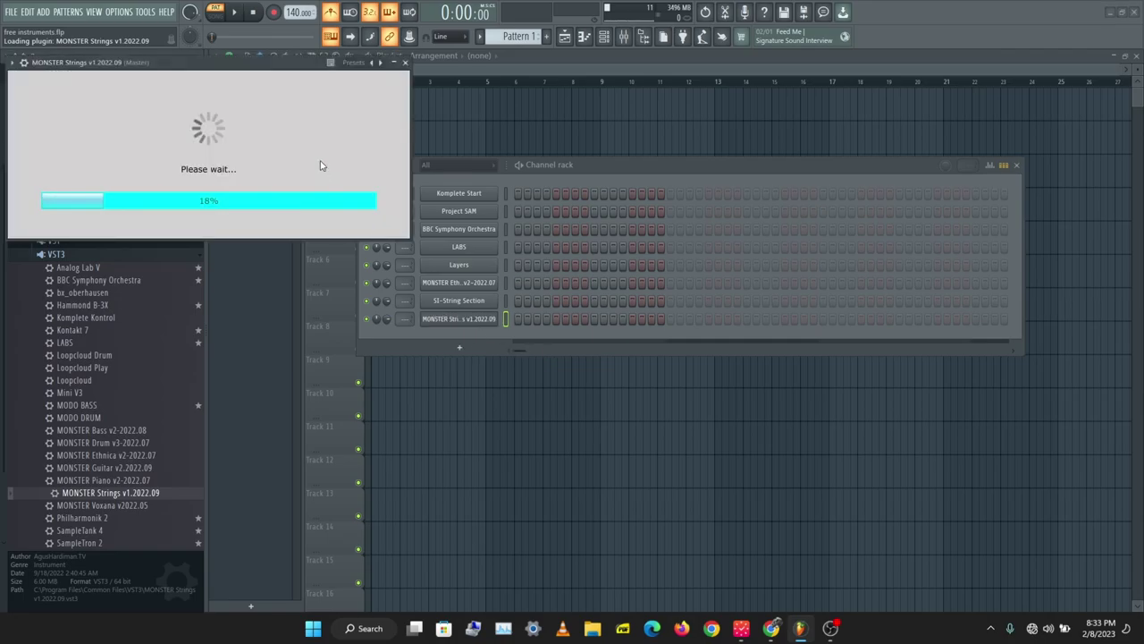
{"action": "left_click_drag", "start_coordinate": [296, 69], "coordinate": [448, 73]}
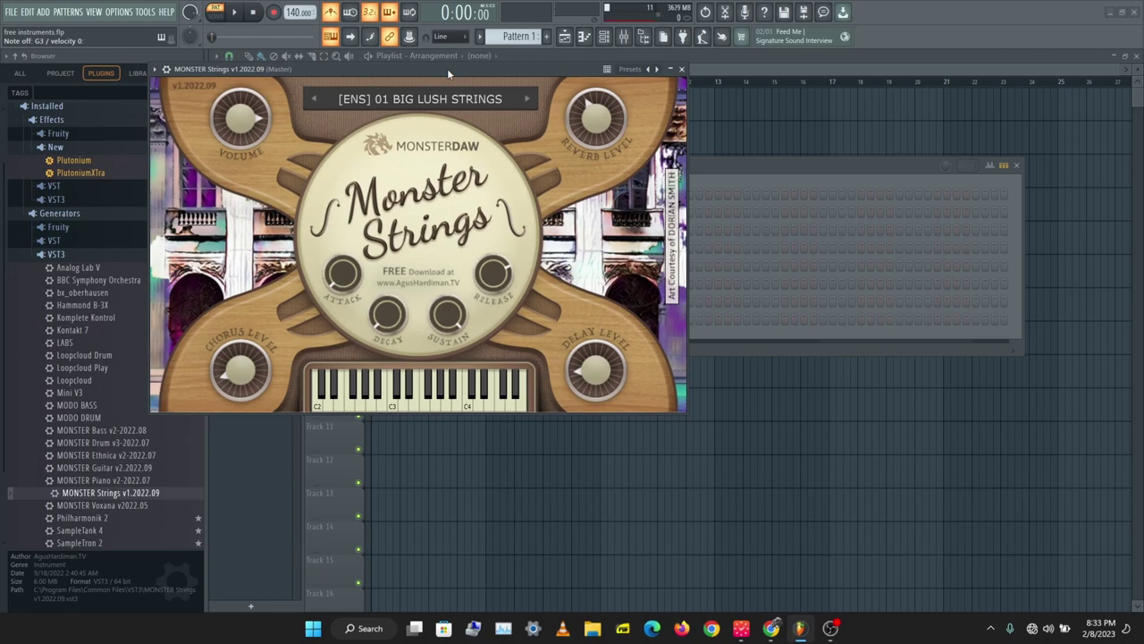
Step: Play several notes to audition the [ENS] 01 BIG LUSH STRINGS preset in MONSTER Strings
{"action": "key", "text": "z"}
{"action": "key", "text": "c"}
{"action": "key", "text": "z"}
{"action": "key", "text": "c"}
{"action": "key", "text": "b"}
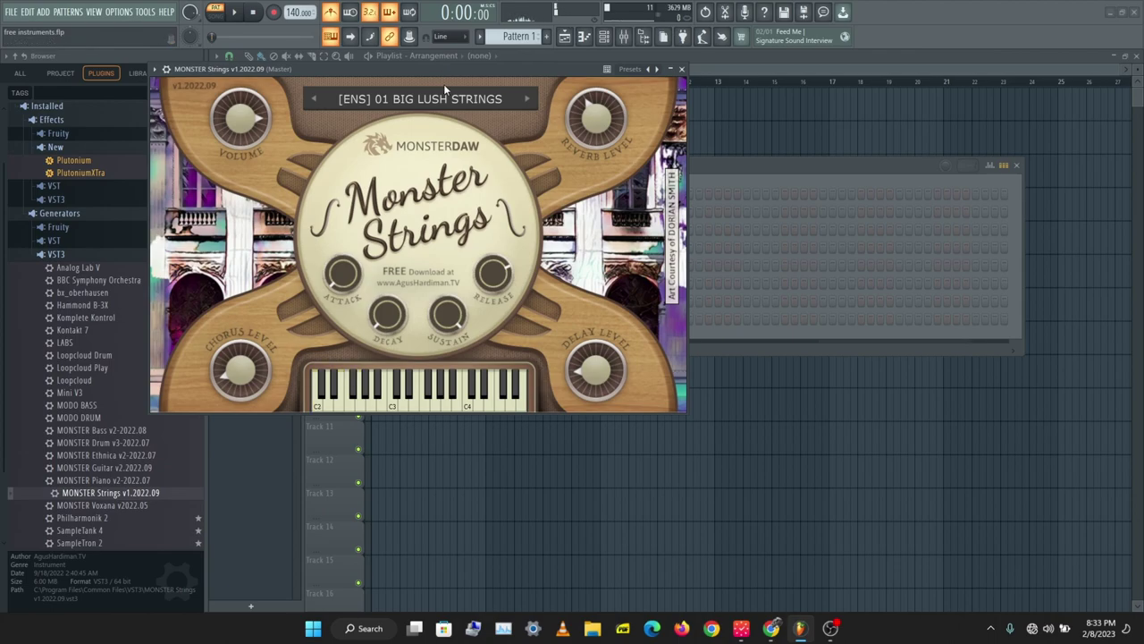
Step: Change MONSTER Strings to the [SYNTH] 02 DOOMSDAY STRING preset and play notes to audition it
{"action": "scroll", "coordinate": [443, 89], "scroll_direction": "down", "scroll_amount": 1}
{"action": "key", "text": "z"}
{"action": "key", "text": "c"}
{"action": "key", "text": "b"}
{"action": "key", "text": "z"}
{"action": "key", "text": "c"}
{"action": "key", "text": "b"}
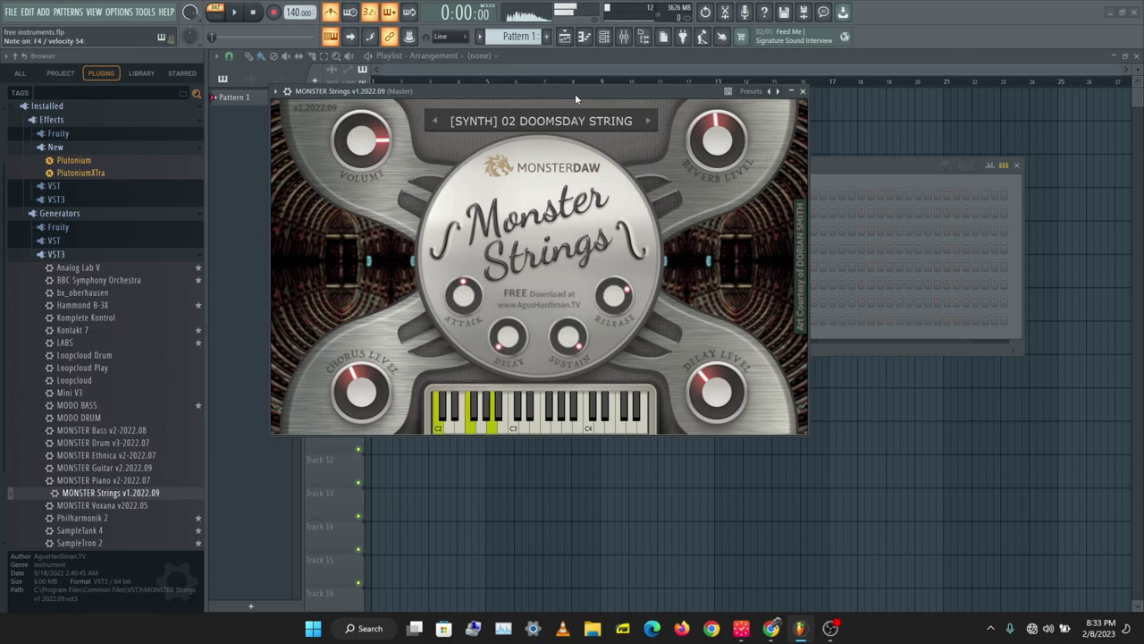
Step: Load the [SYNTH] 03 HAUNTED VILLAGE preset from the Synthesizer category in MONSTER Strings
{"action": "left_click", "coordinate": [563, 128]}
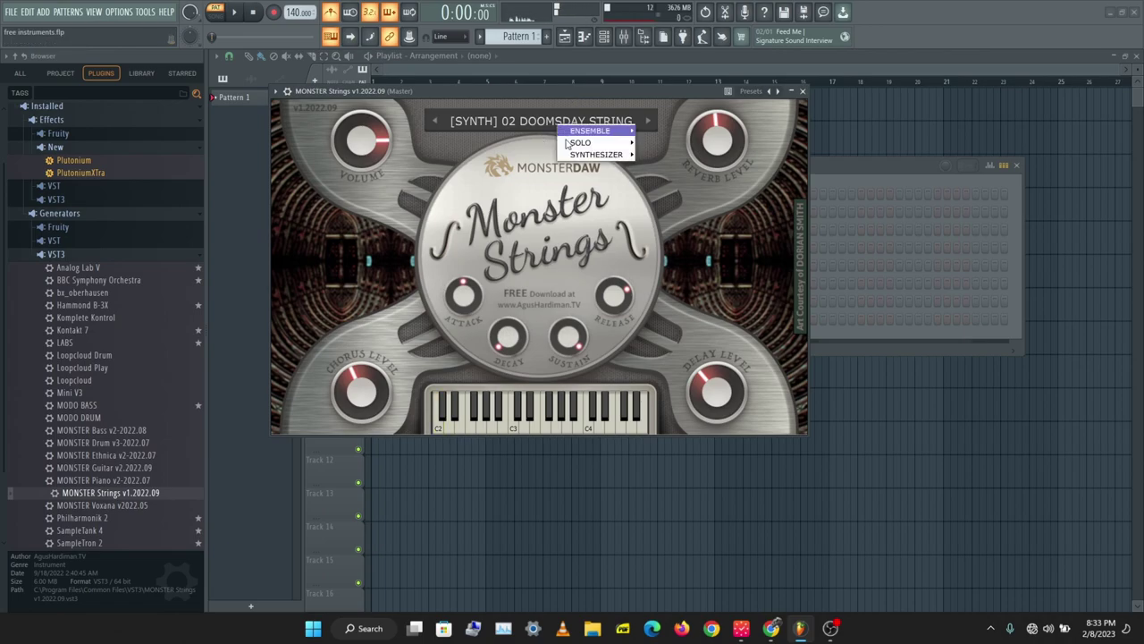
{"action": "mouse_move", "coordinate": [606, 145]}
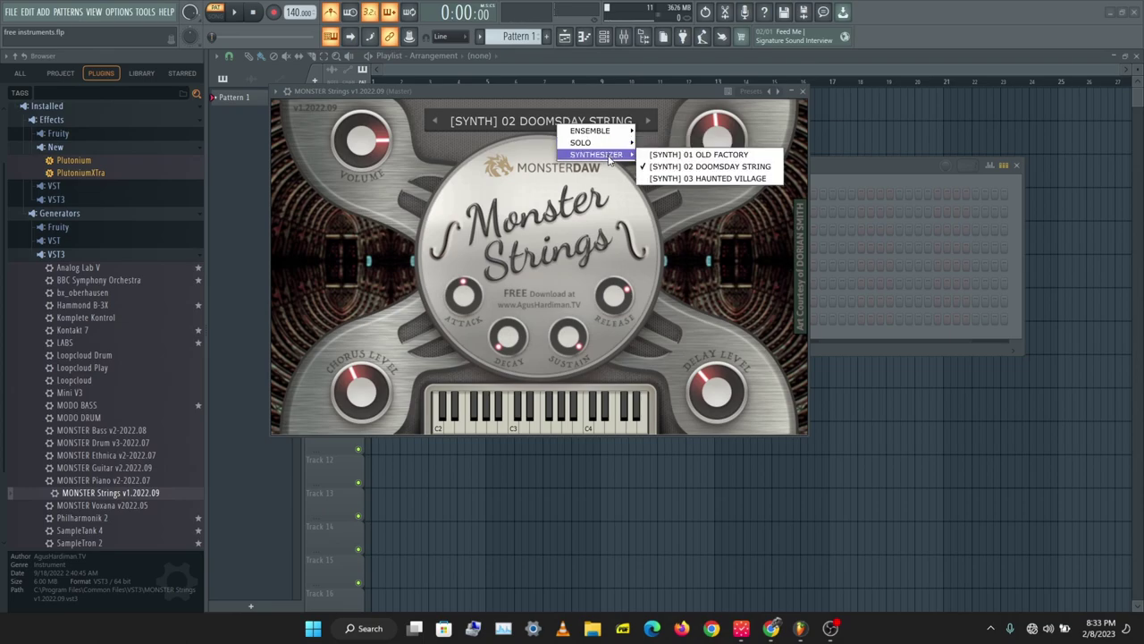
{"action": "left_click", "coordinate": [685, 179]}
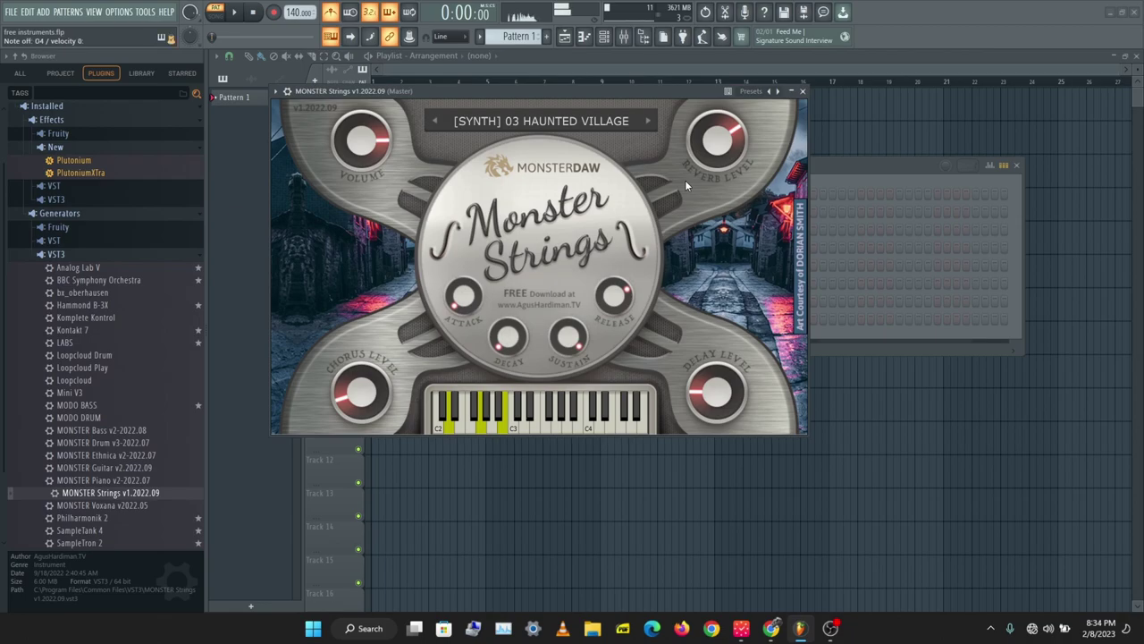
Step: Switch to Chrome and examine the Cakewalk Studio Instruments page, highlighting the Virtual Strings heading
{"action": "key", "text": "alt+Tab"}
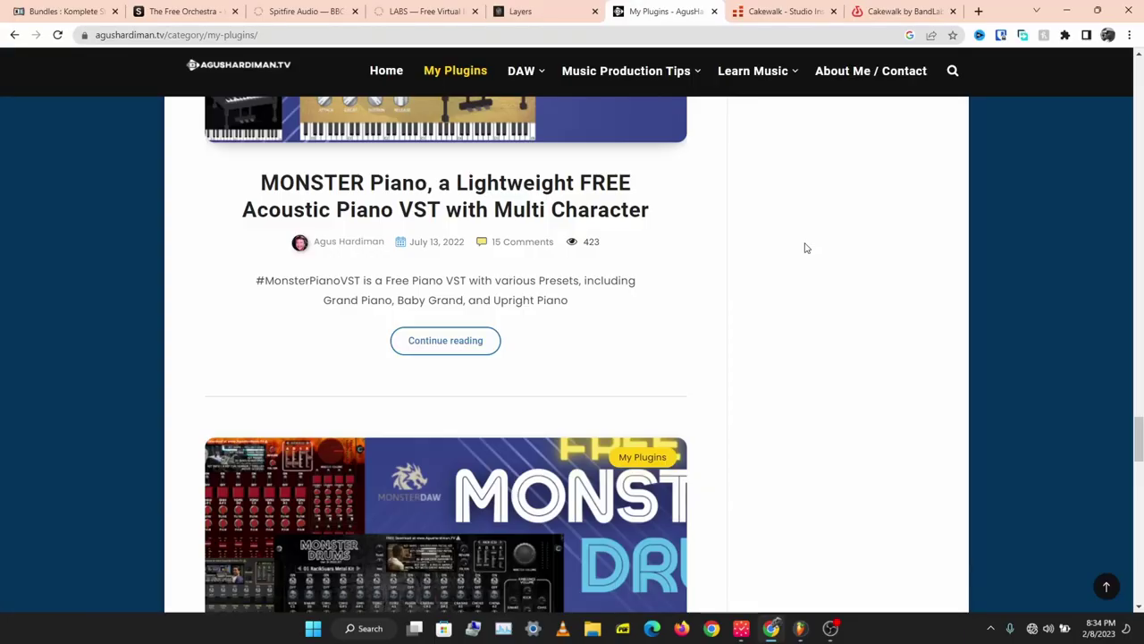
{"action": "left_click", "coordinate": [779, 8]}
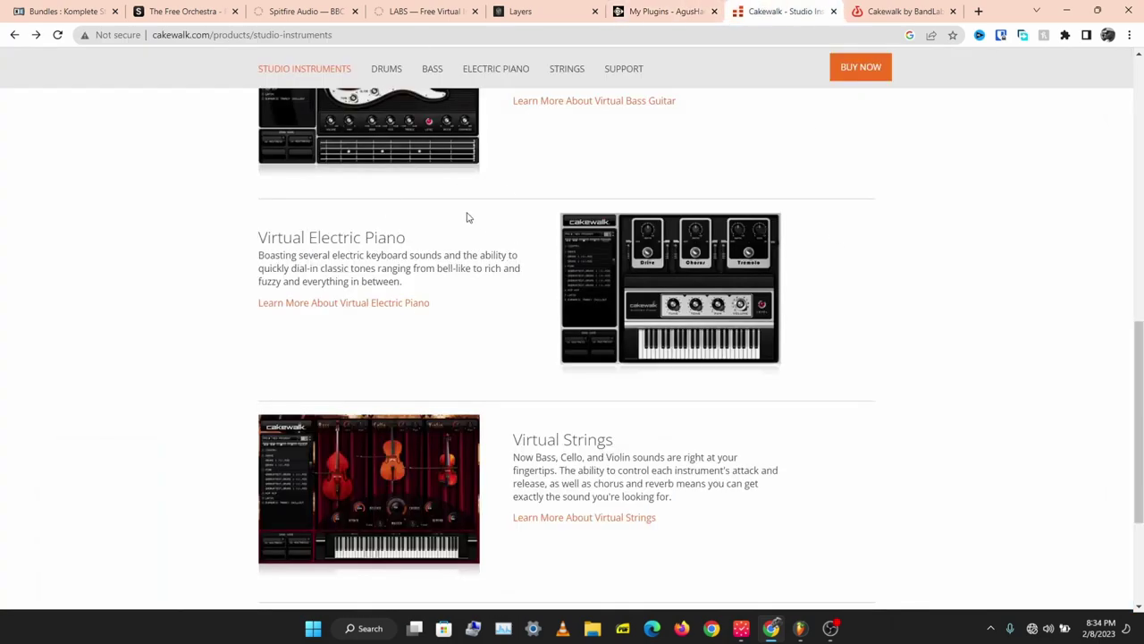
{"action": "scroll", "coordinate": [355, 248], "scroll_direction": "up", "scroll_amount": 5}
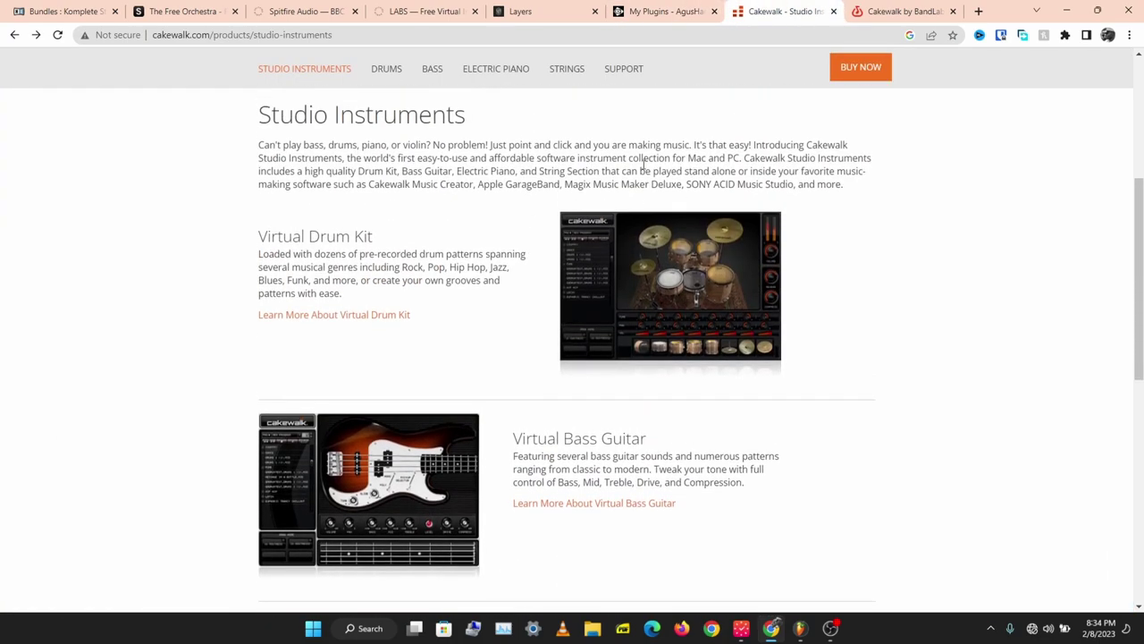
{"action": "scroll", "coordinate": [632, 271], "scroll_direction": "down", "scroll_amount": 5}
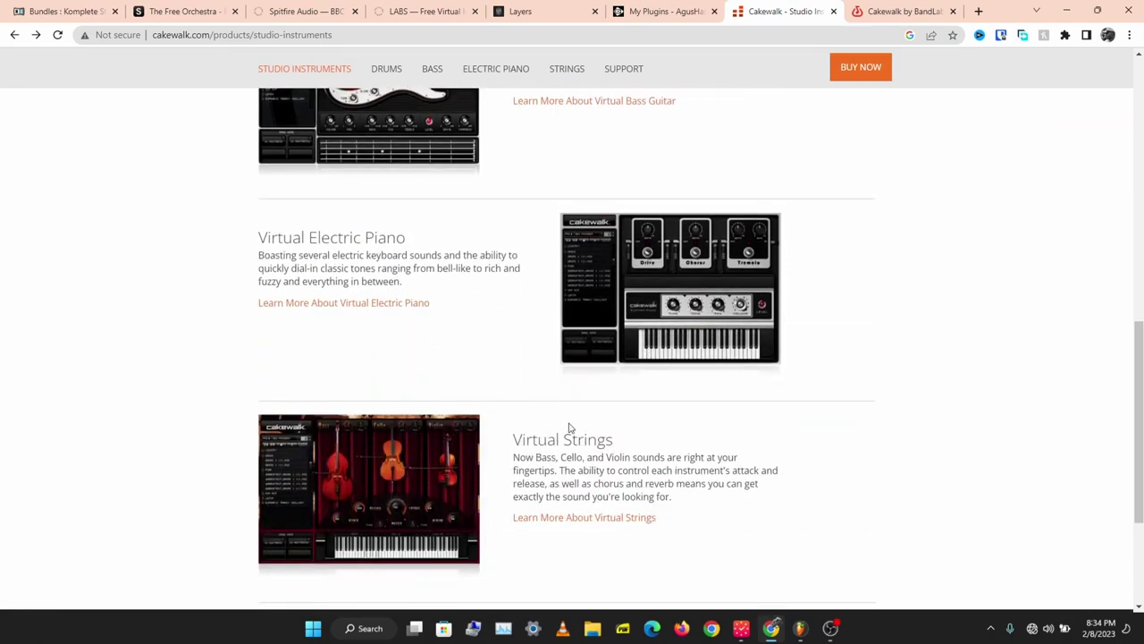
{"action": "left_click_drag", "start_coordinate": [643, 448], "coordinate": [464, 450]}
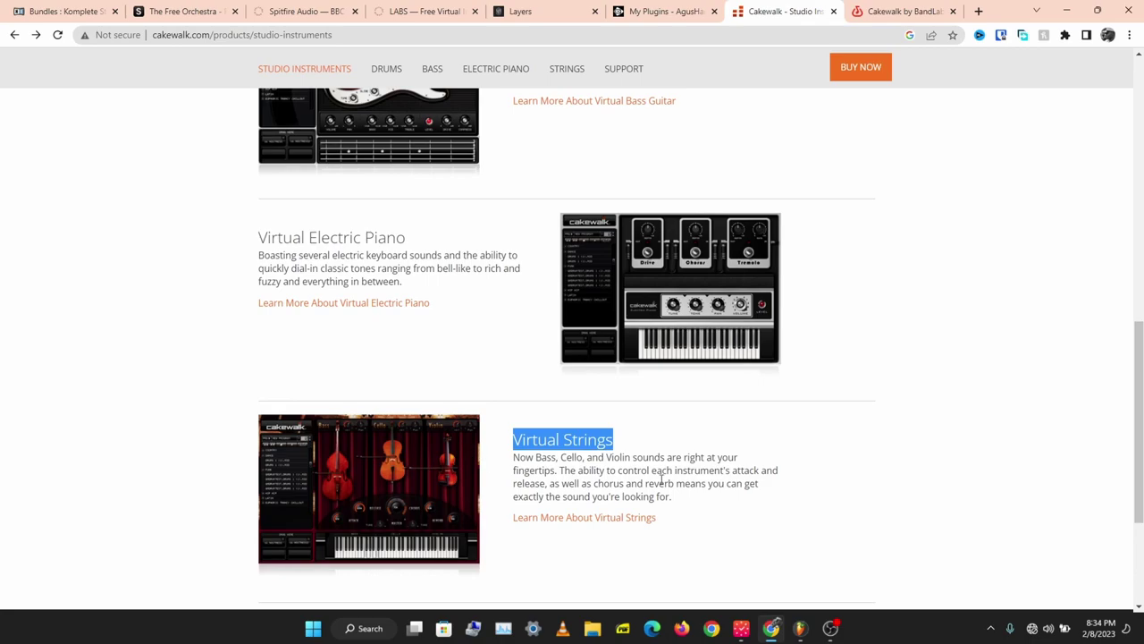
{"action": "scroll", "coordinate": [659, 482], "scroll_direction": "down", "scroll_amount": 3}
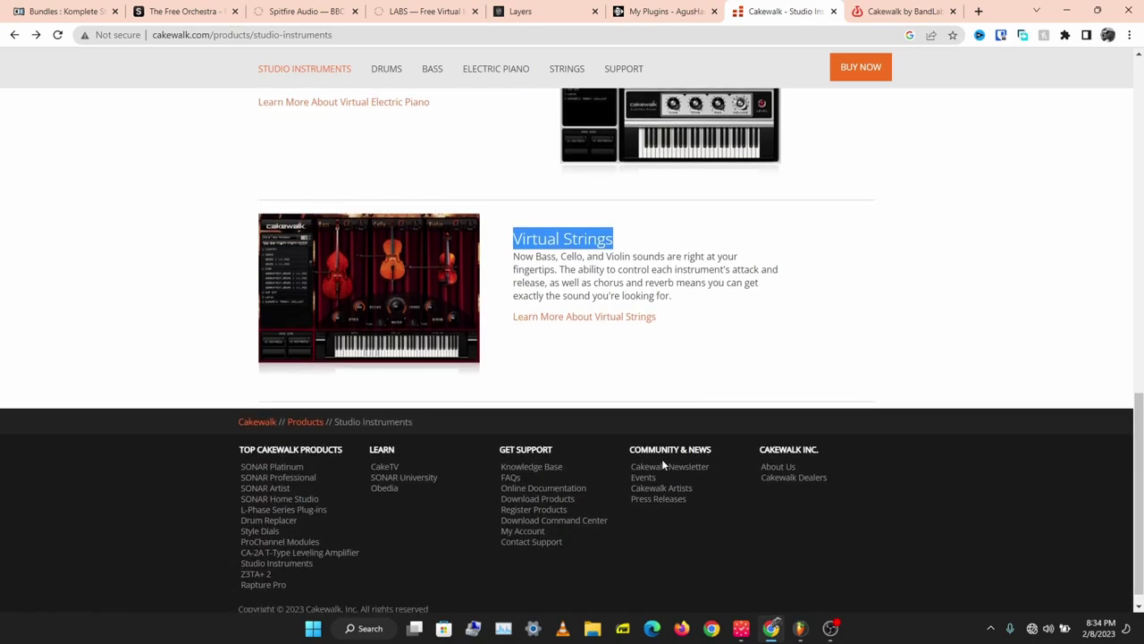
Step: Switch to FL Studio, open the SI-String Section channel's plugin in place of MONSTER Strings, and set its Reverb to 91%
{"action": "left_click", "coordinate": [800, 629]}
{"action": "left_click", "coordinate": [794, 97]}
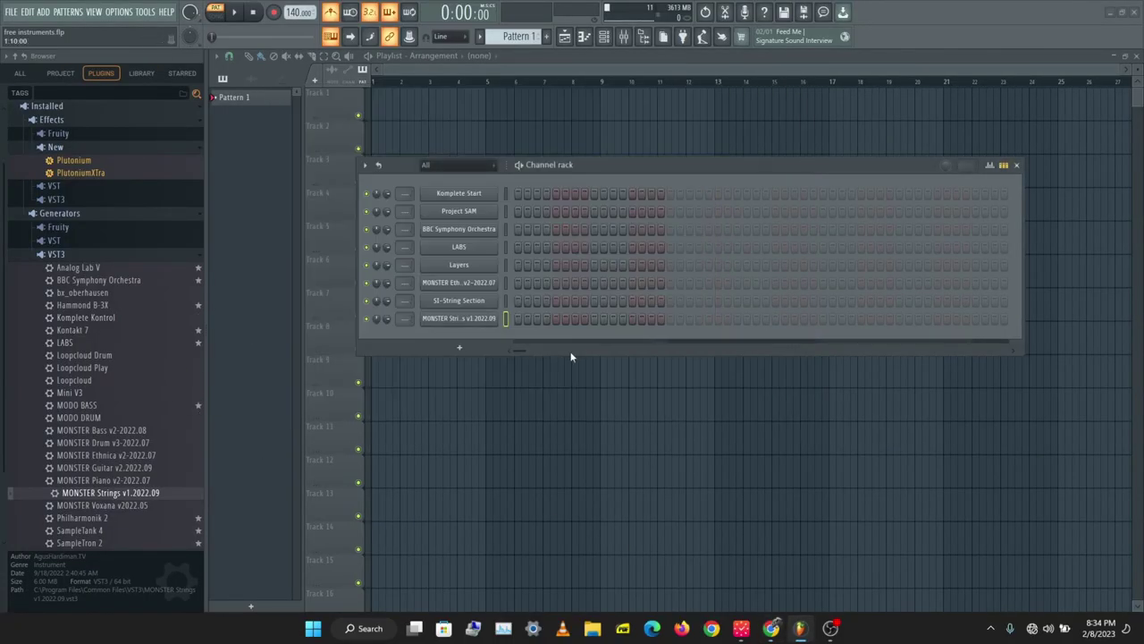
{"action": "left_click", "coordinate": [456, 302]}
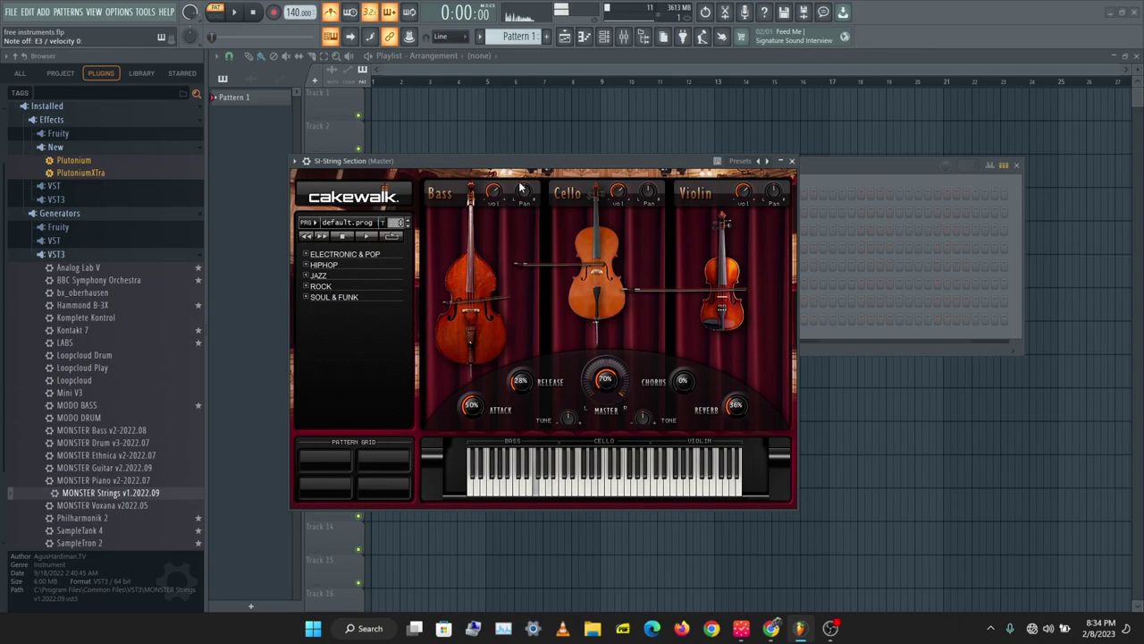
{"action": "left_click_drag", "start_coordinate": [735, 405], "coordinate": [742, 347]}
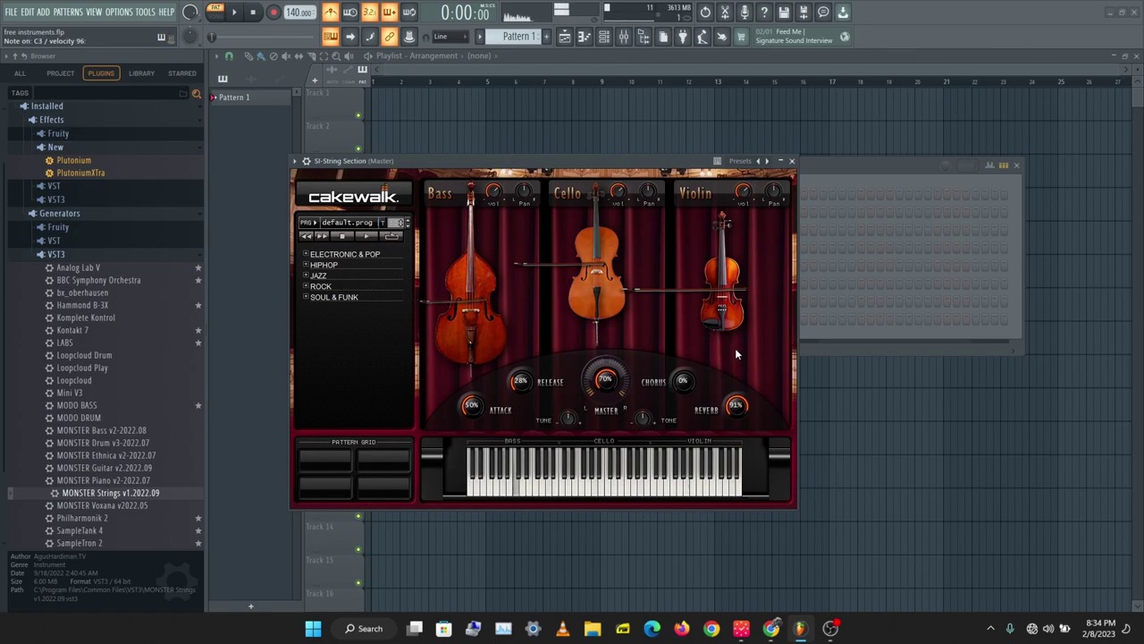
Step: Switch to Chrome and revisit the instrument pages from Komplete Start through The Free Orchestra, BBC Symphony Orchestra, LABS, Layers and My Plugins to Cakewalk Studio Instruments
{"action": "key", "text": "alt+Tab"}
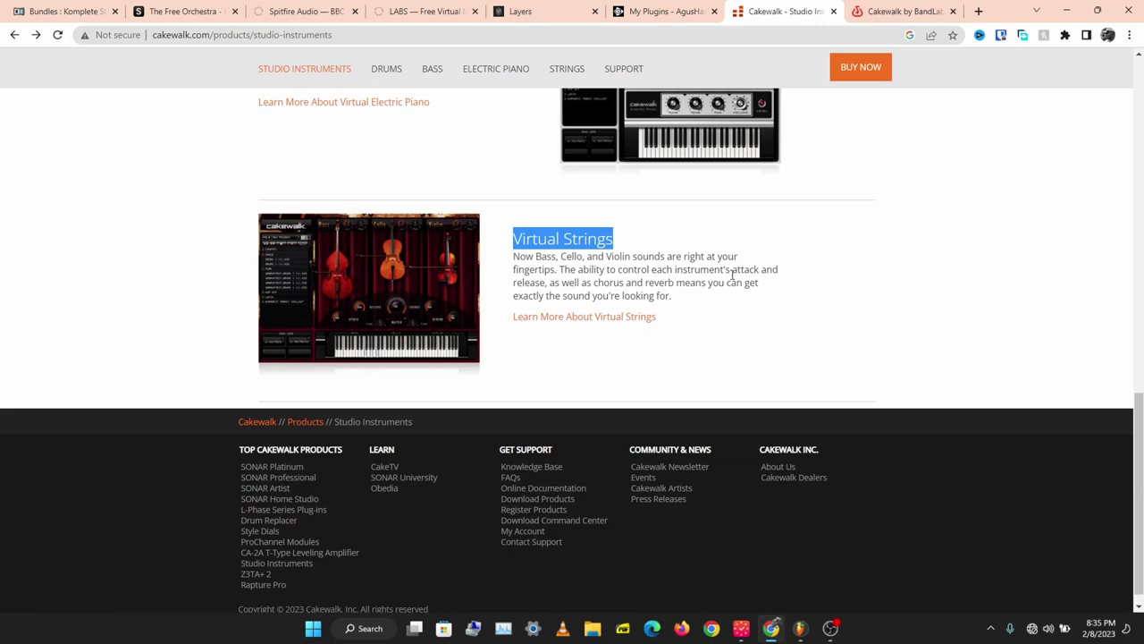
{"action": "left_click", "coordinate": [67, 11]}
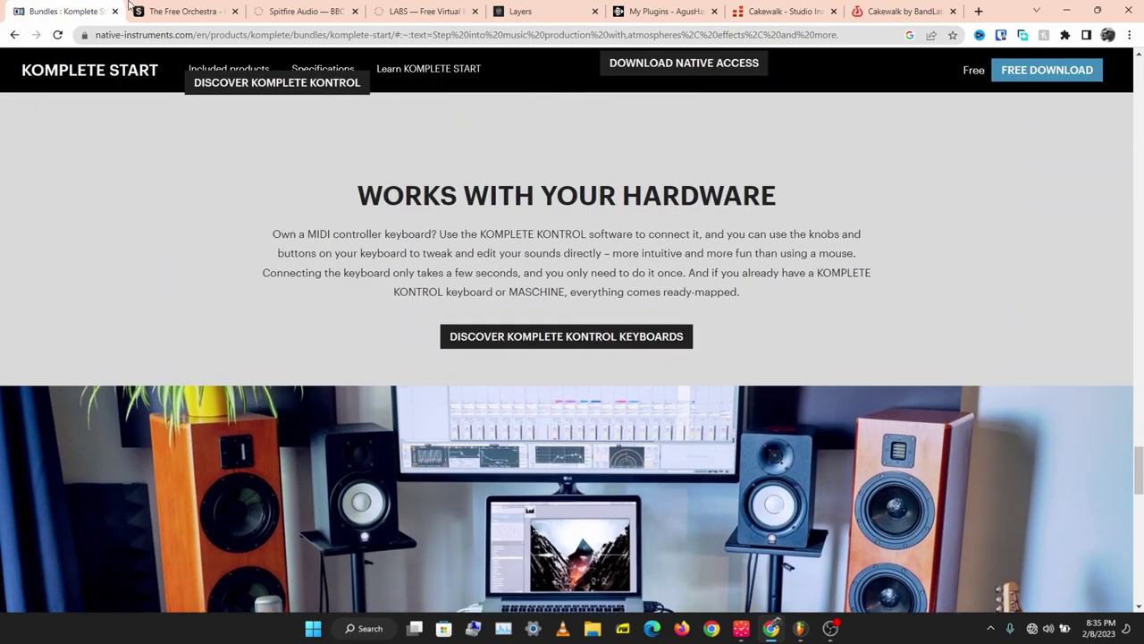
{"action": "left_click", "coordinate": [131, 11]}
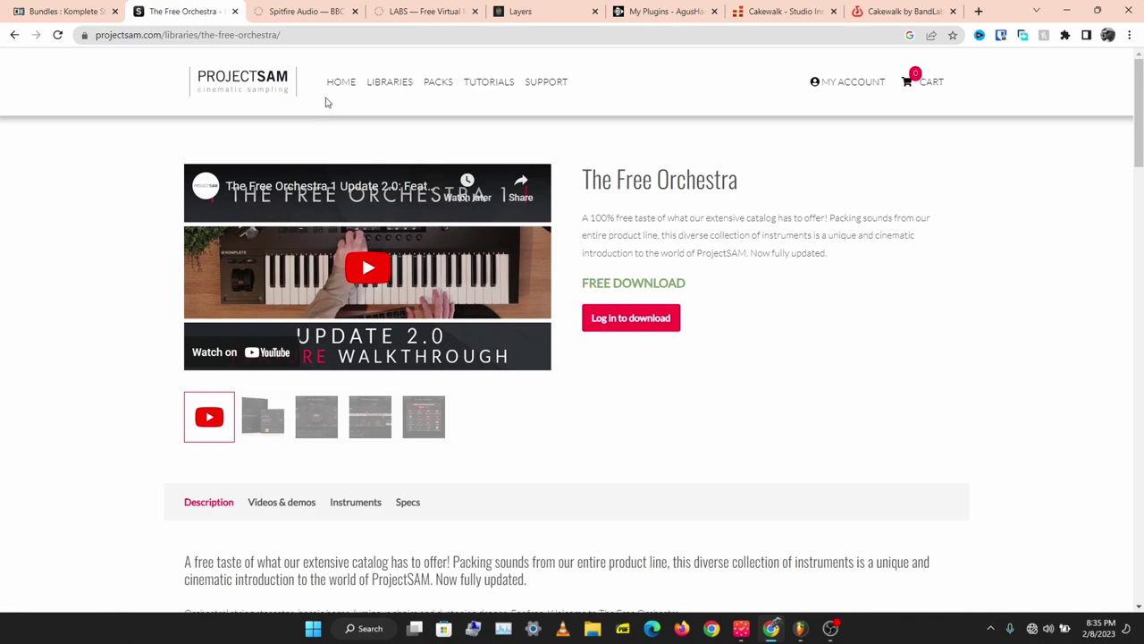
{"action": "left_click", "coordinate": [294, 7]}
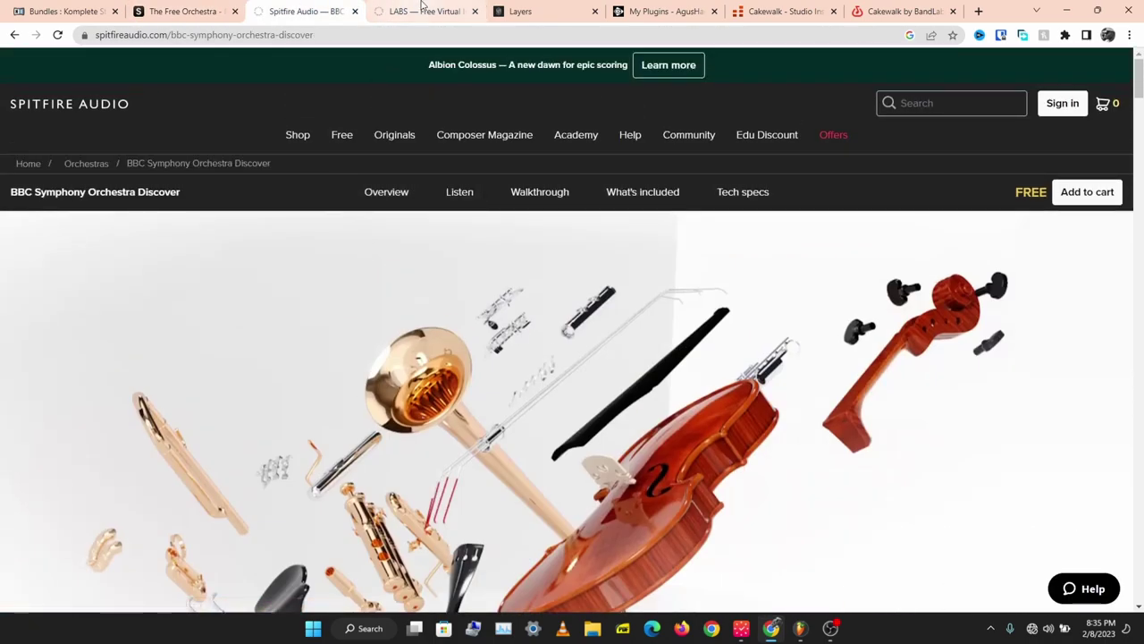
{"action": "left_click", "coordinate": [427, 13]}
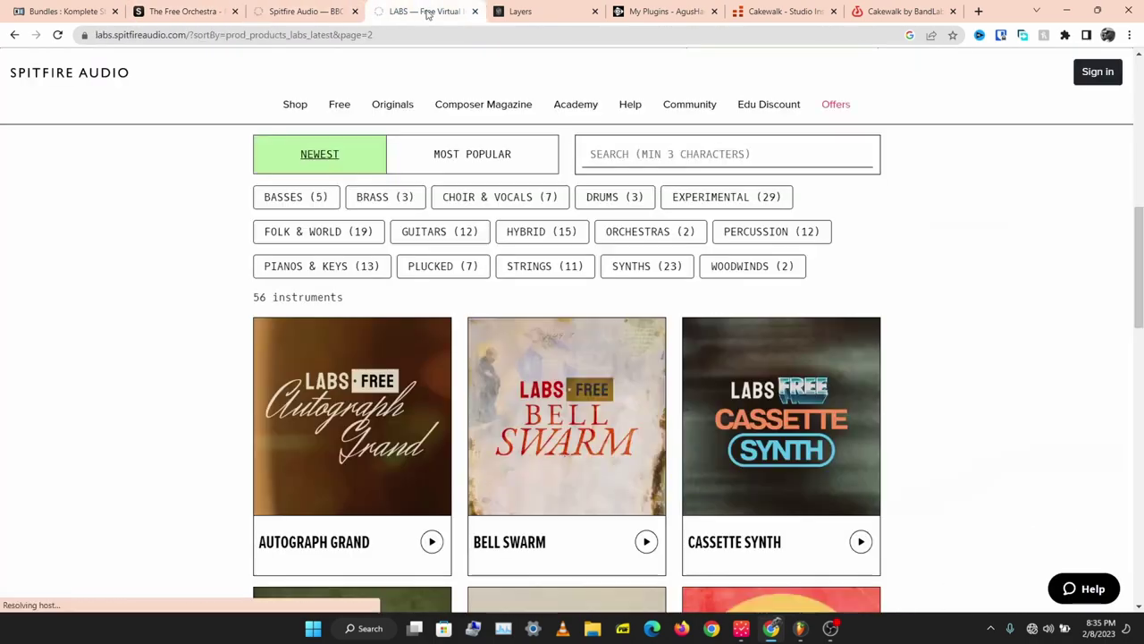
{"action": "left_click", "coordinate": [569, 8]}
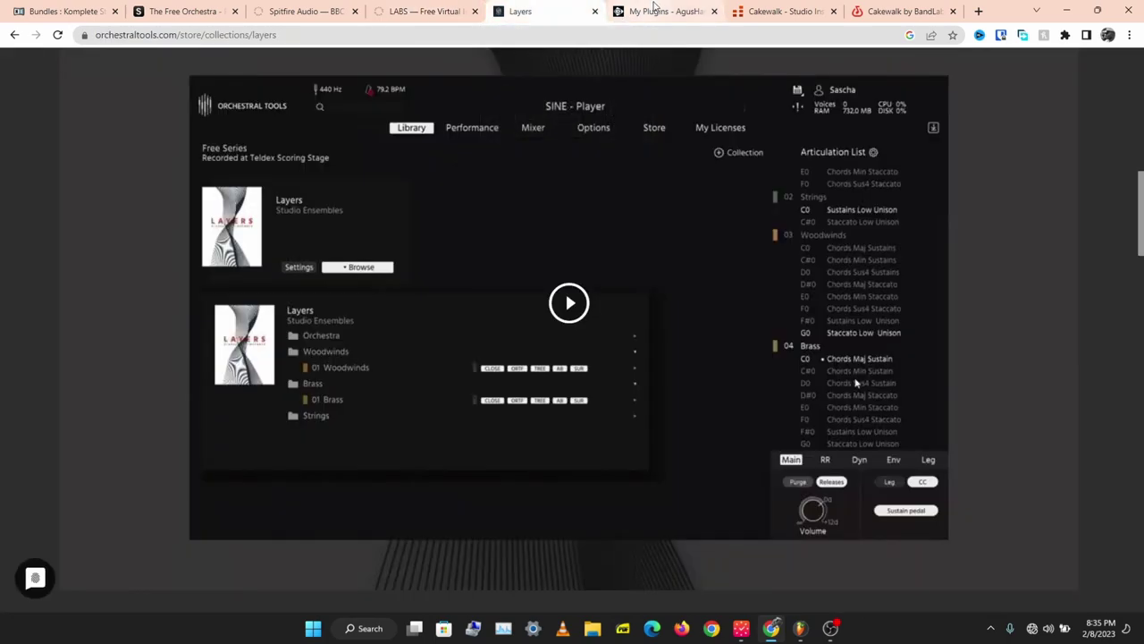
{"action": "left_click", "coordinate": [655, 8]}
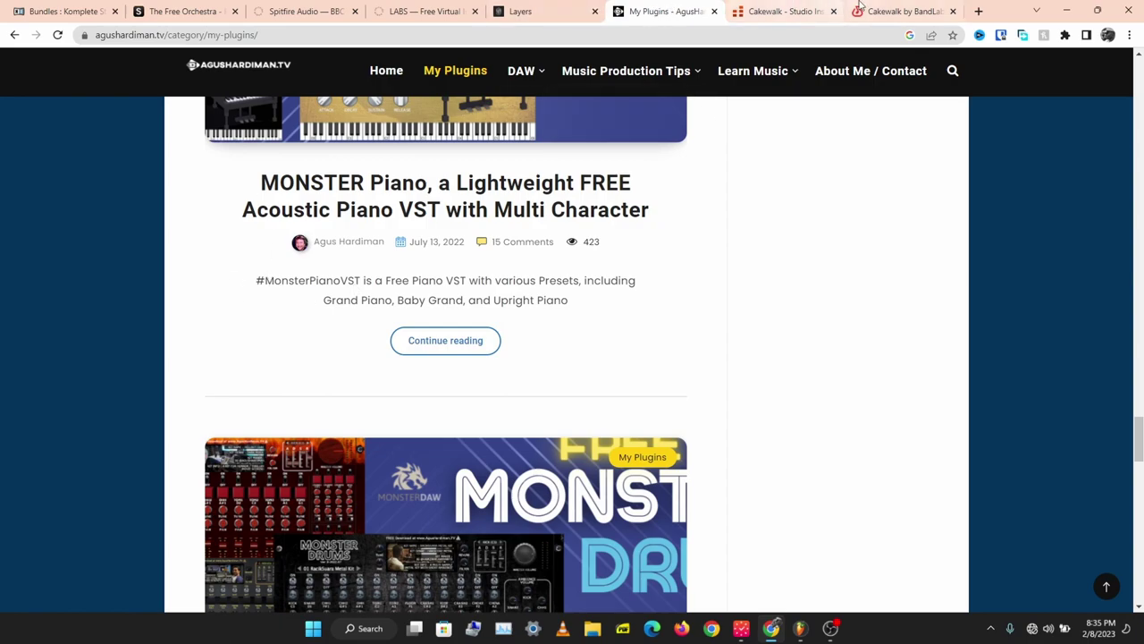
{"action": "left_click", "coordinate": [898, 11]}
{"action": "left_click", "coordinate": [784, 11]}
{"action": "scroll", "coordinate": [978, 283], "scroll_direction": "up", "scroll_amount": 8}
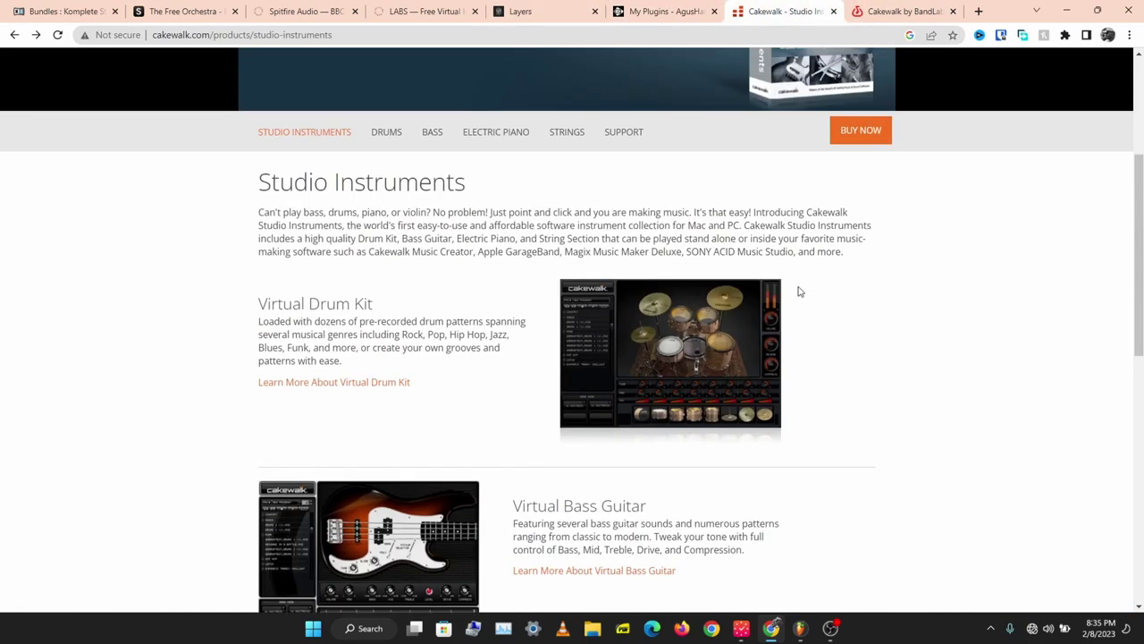
Step: Switch to FL Studio and close the SI-String Section plugin window
{"action": "left_click", "coordinate": [800, 629]}
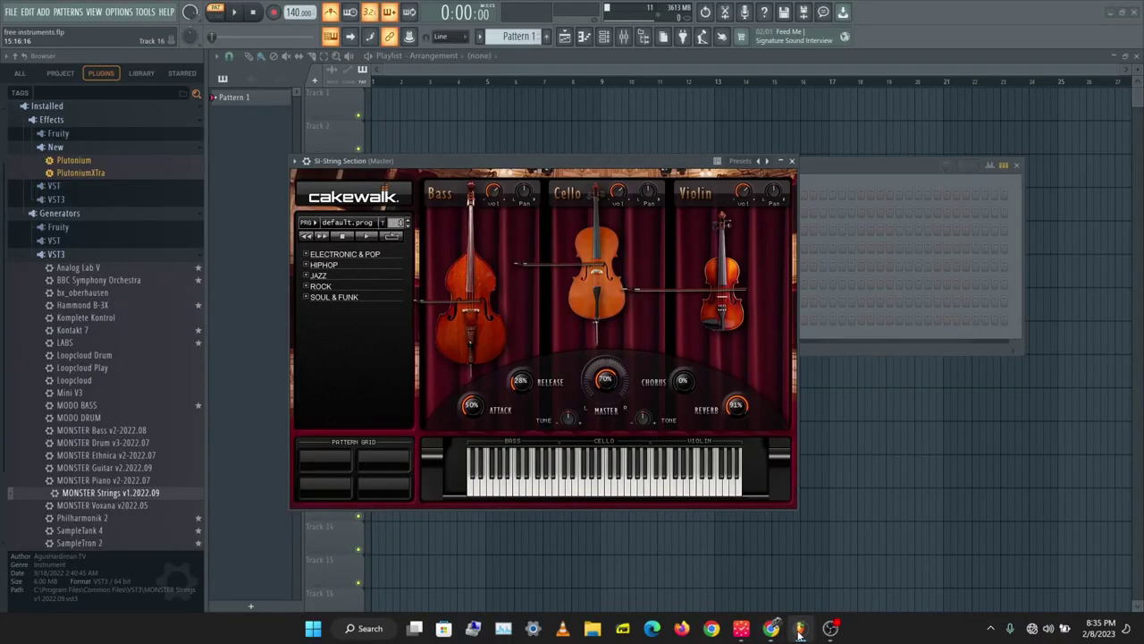
{"action": "left_click", "coordinate": [791, 161]}
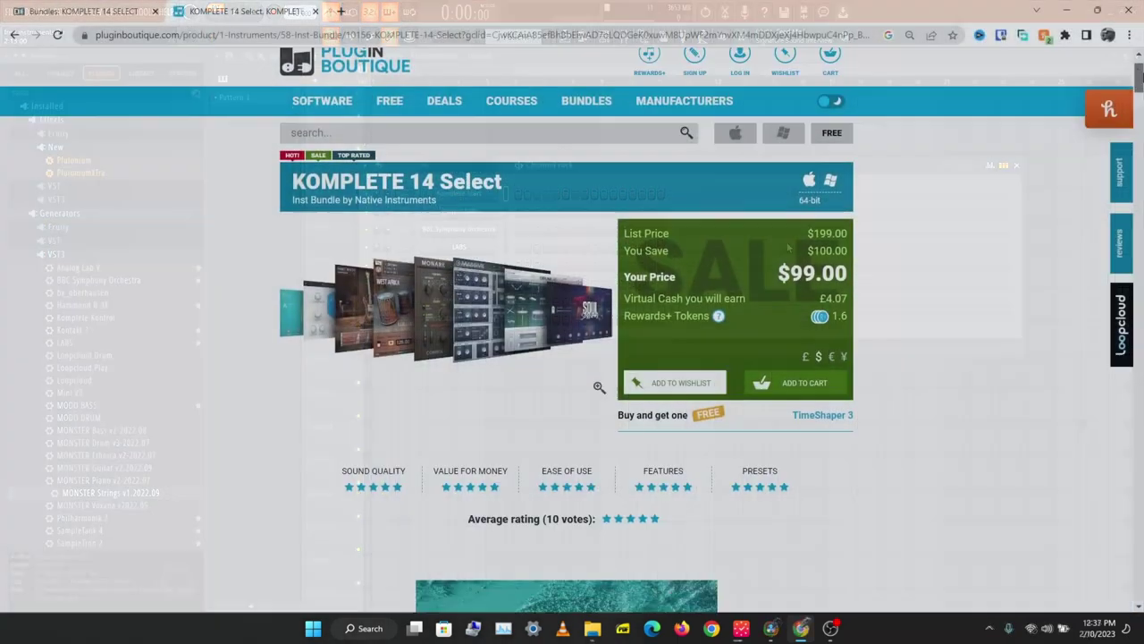
Step: Examine the KOMPLETE 14 Select product page on Plugin Boutique, from its pricing down to the included expansions
{"action": "scroll", "coordinate": [572, 322], "scroll_direction": "down", "scroll_amount": 2}
{"action": "left_click_drag", "start_coordinate": [1139, 78], "coordinate": [1122, 433]}
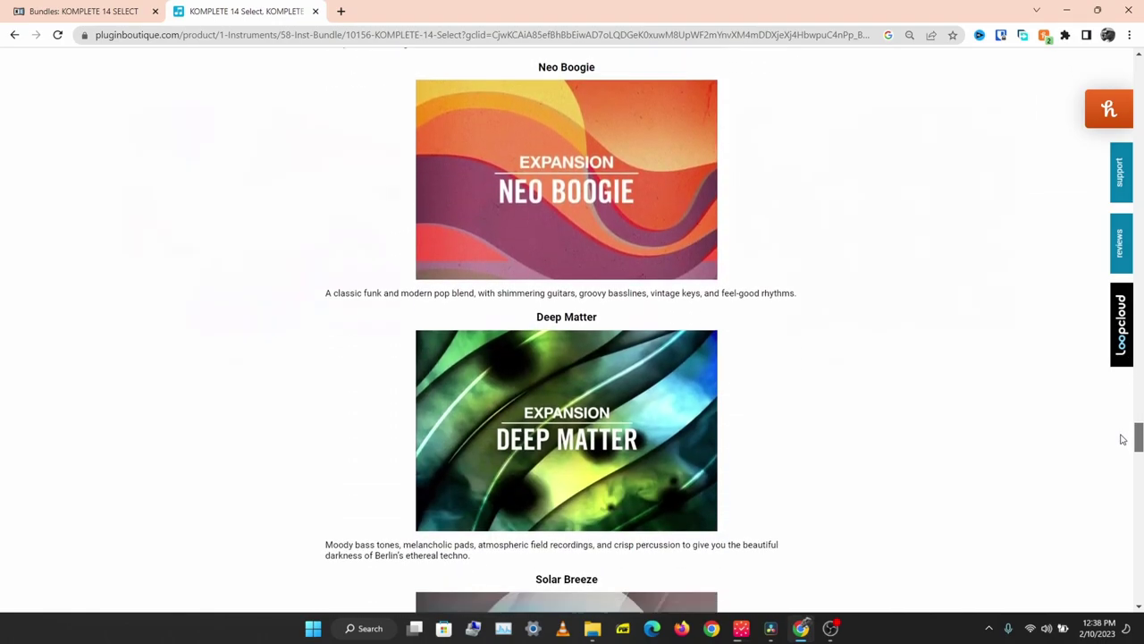